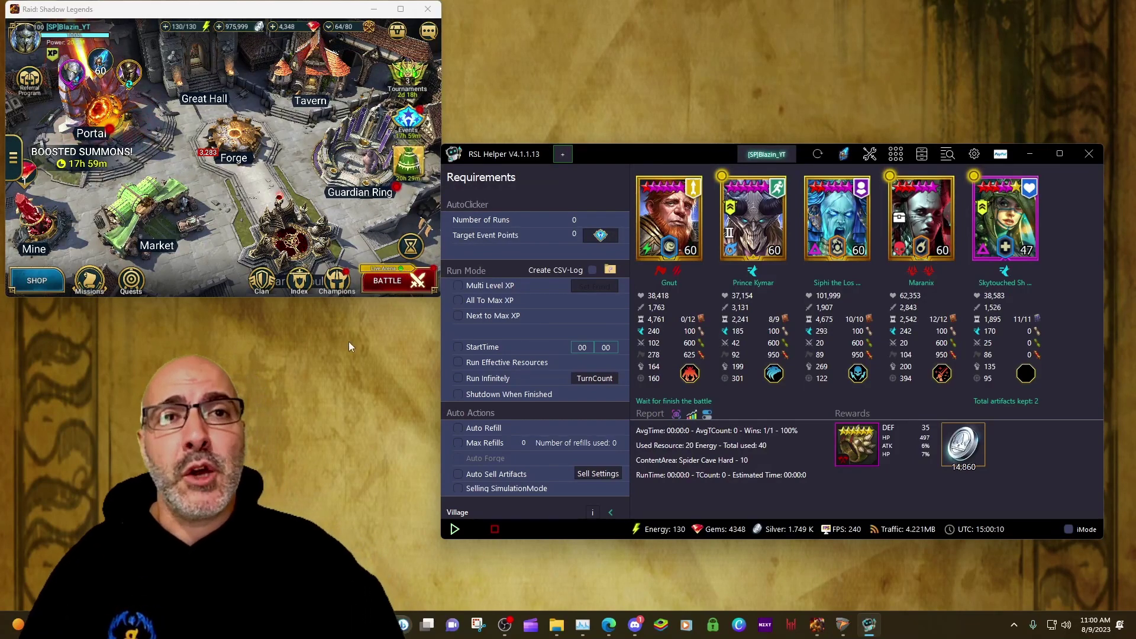
Step: Open the Inventory Index and maximise its window, leaving the StartTime option disabled
{"action": "left_click", "coordinate": [513, 349]}
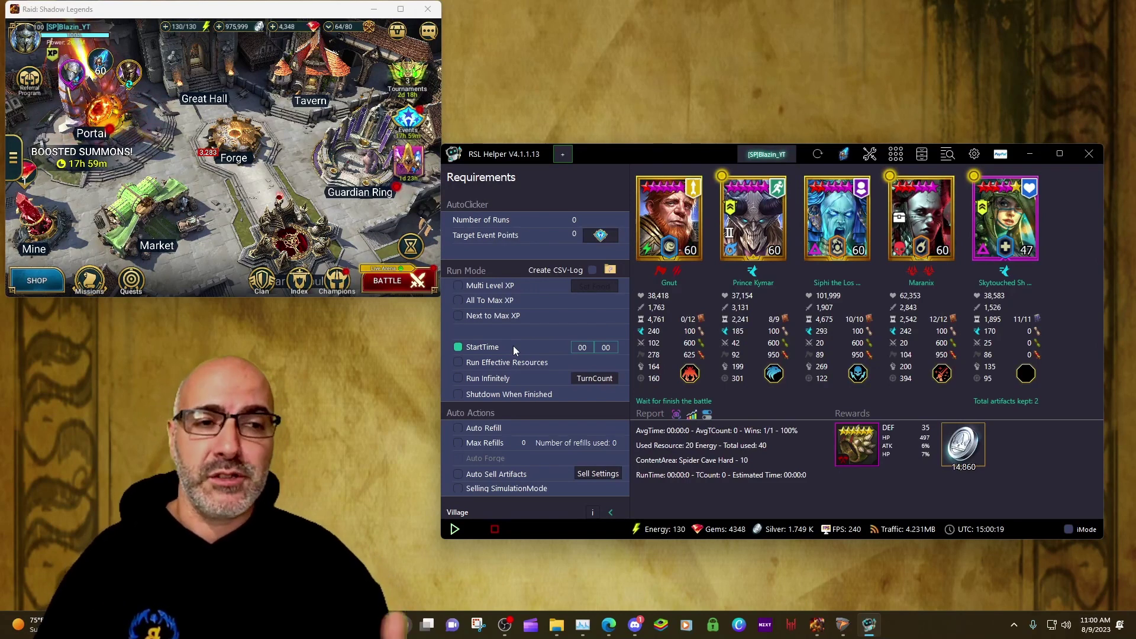
{"action": "left_click", "coordinate": [513, 347]}
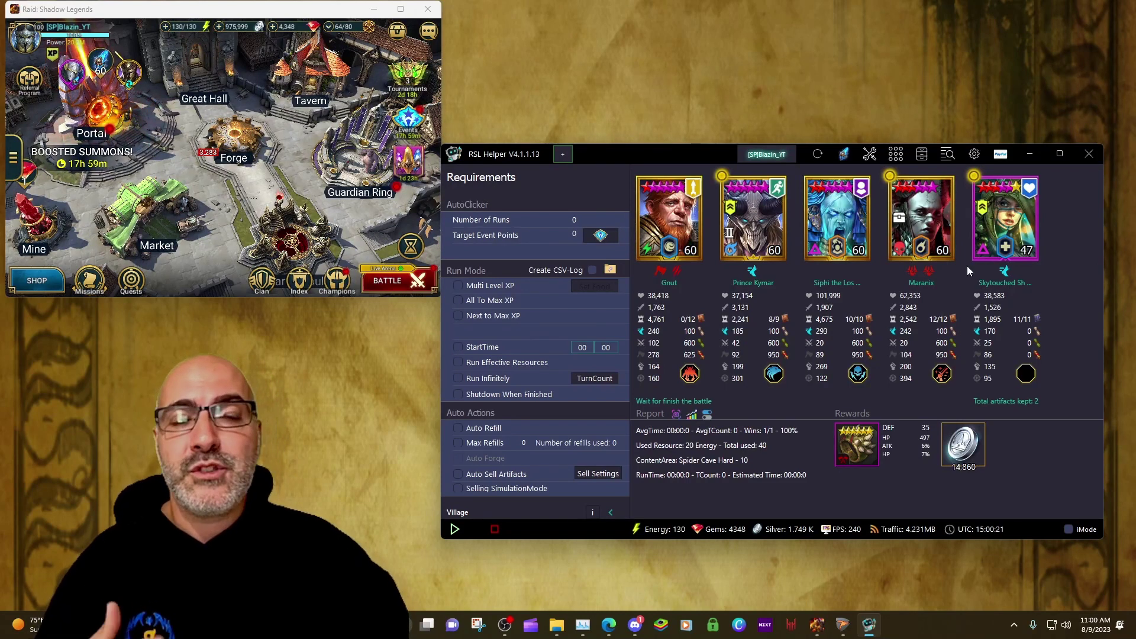
{"action": "left_click", "coordinate": [897, 155]}
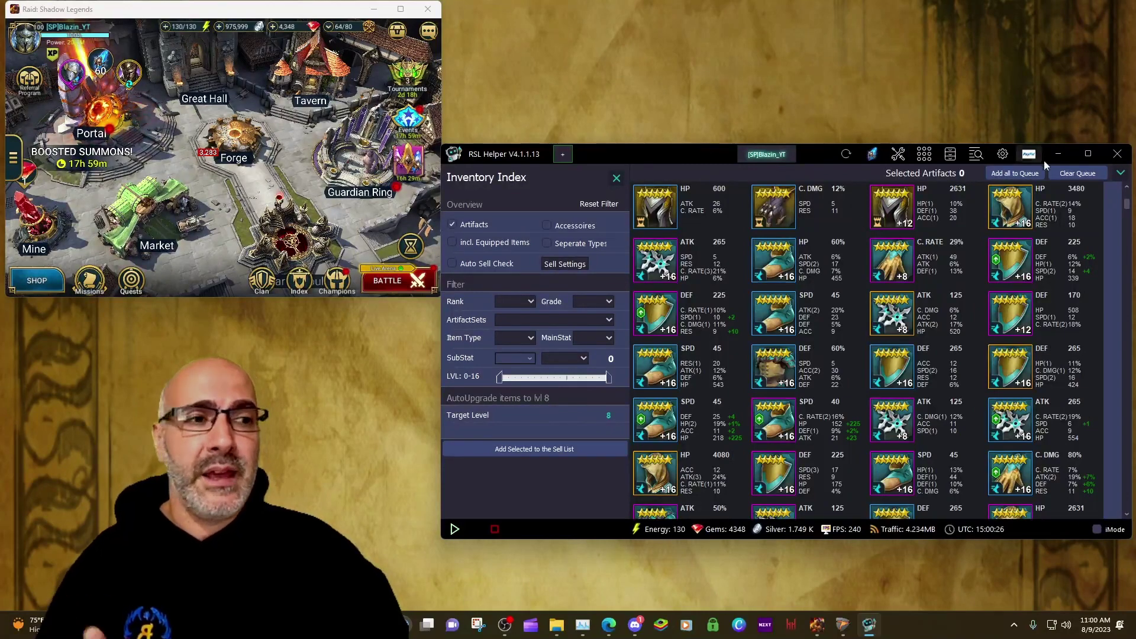
{"action": "left_click", "coordinate": [1087, 155]}
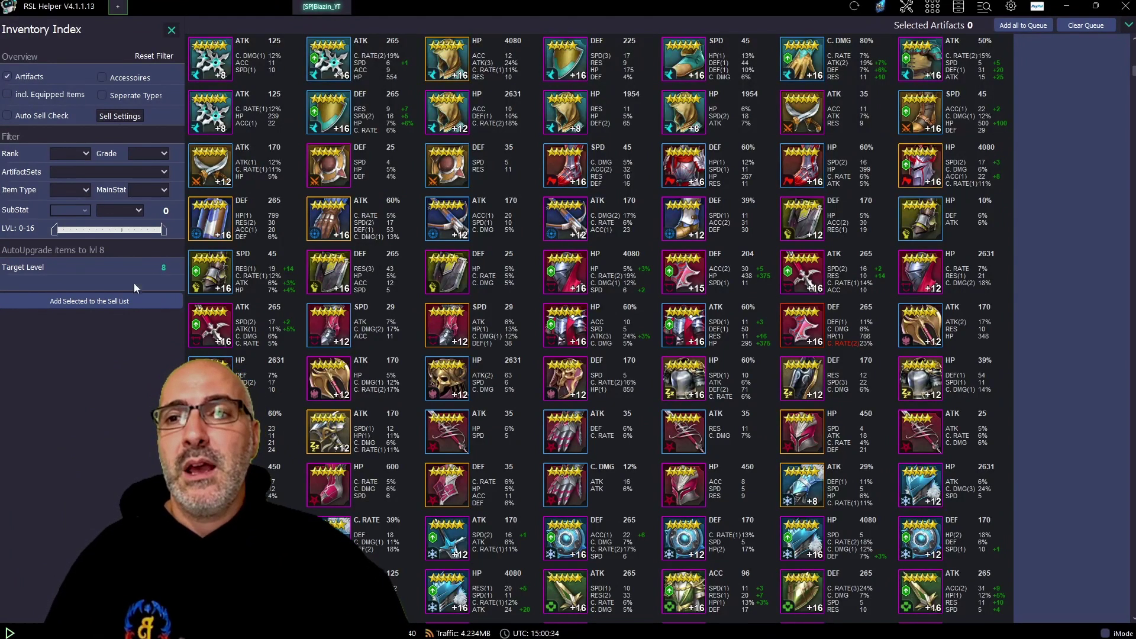
Step: Show the accessories in the inventory, then return the listing to artifacts
{"action": "left_click", "coordinate": [123, 77]}
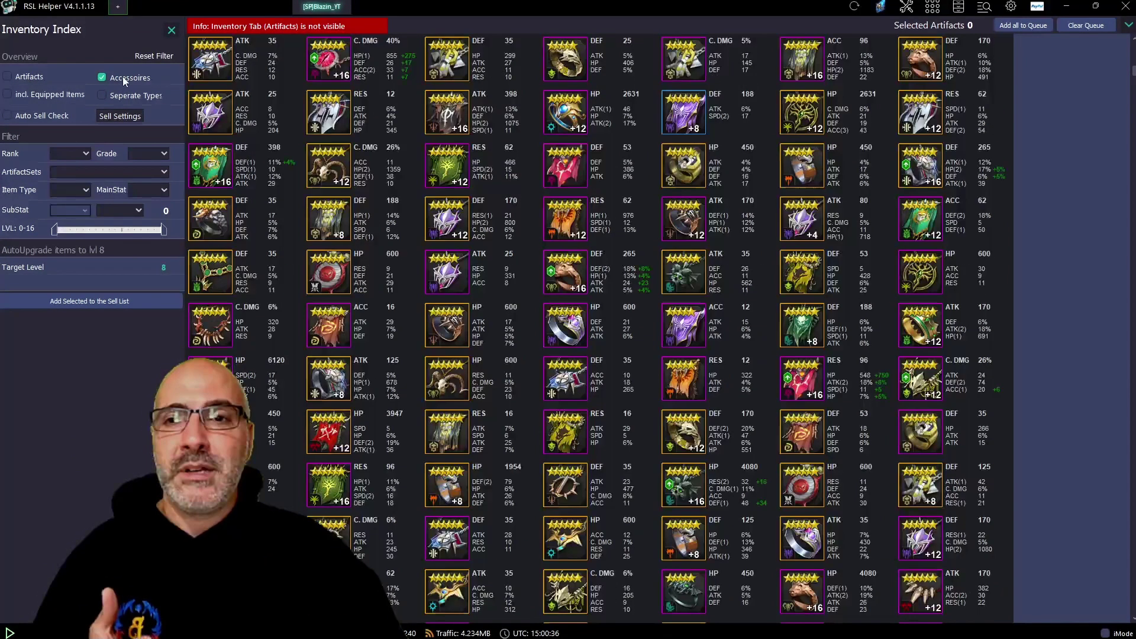
{"action": "left_click", "coordinate": [122, 77]}
{"action": "left_click", "coordinate": [41, 78]}
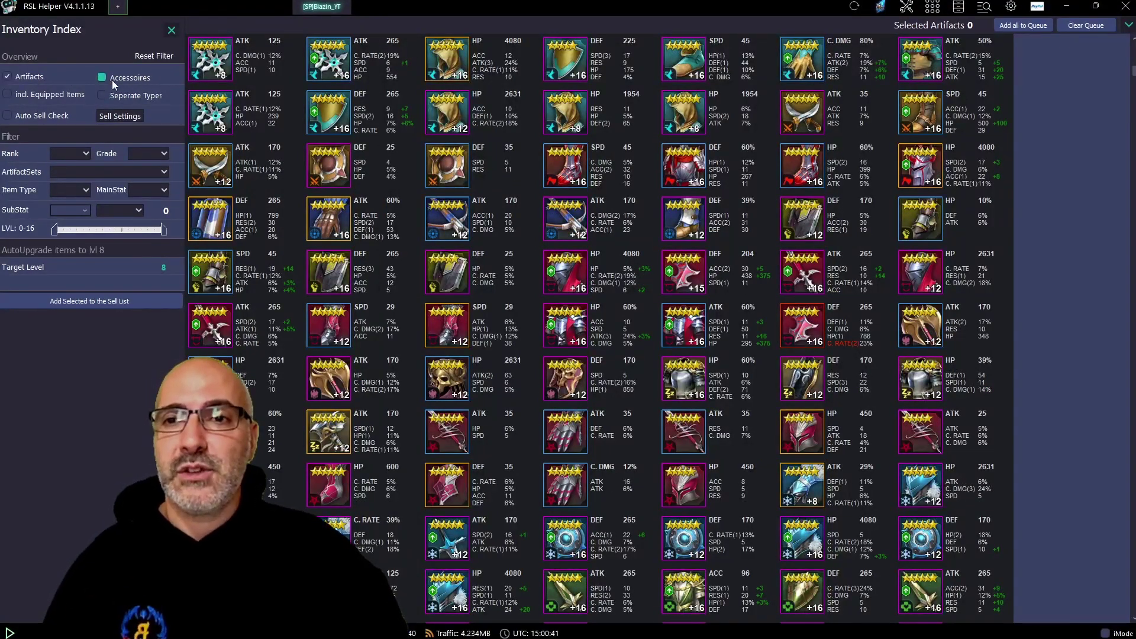
Step: Preview the artifact list with equipped items included and with types separated, restoring the plain list after each
{"action": "left_click", "coordinate": [55, 95]}
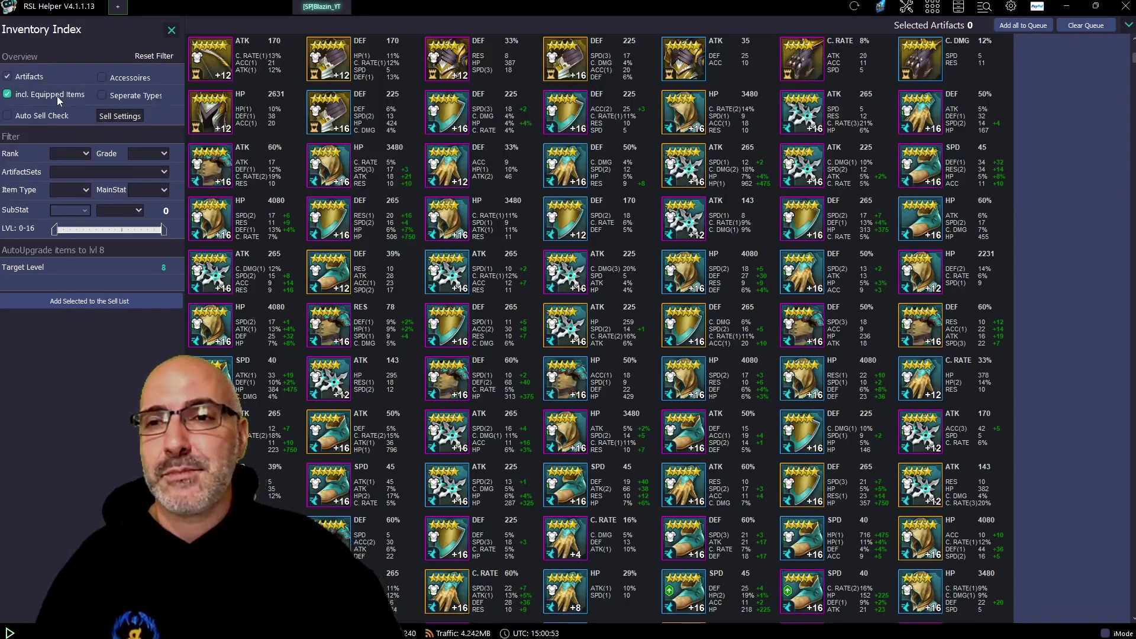
{"action": "left_click", "coordinate": [32, 95]}
{"action": "left_click", "coordinate": [104, 96]}
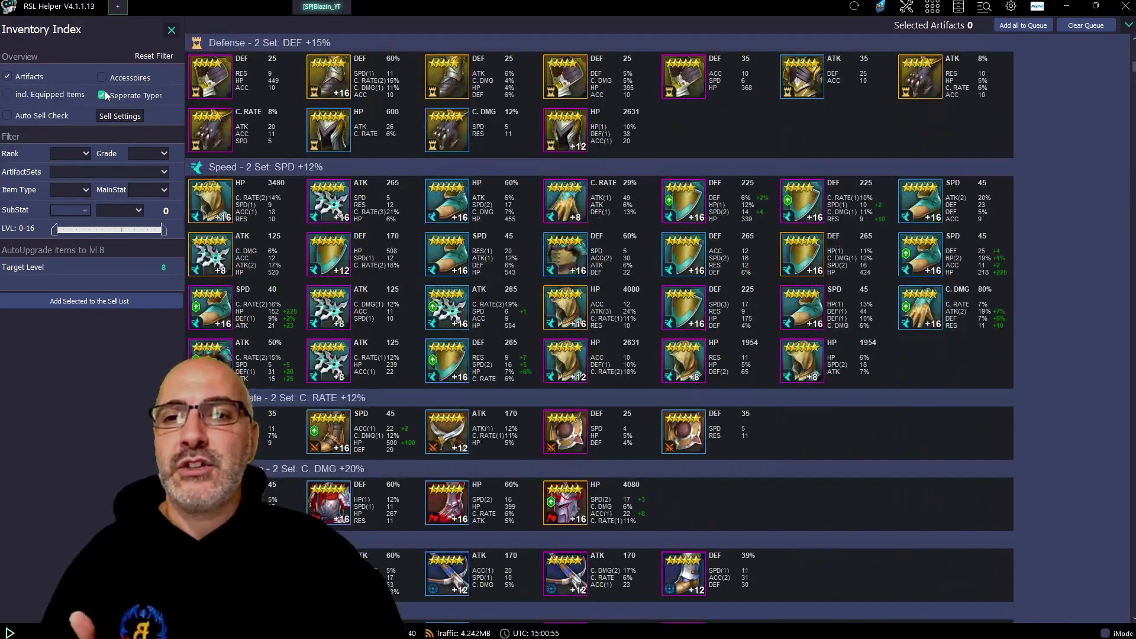
{"action": "left_click", "coordinate": [105, 95]}
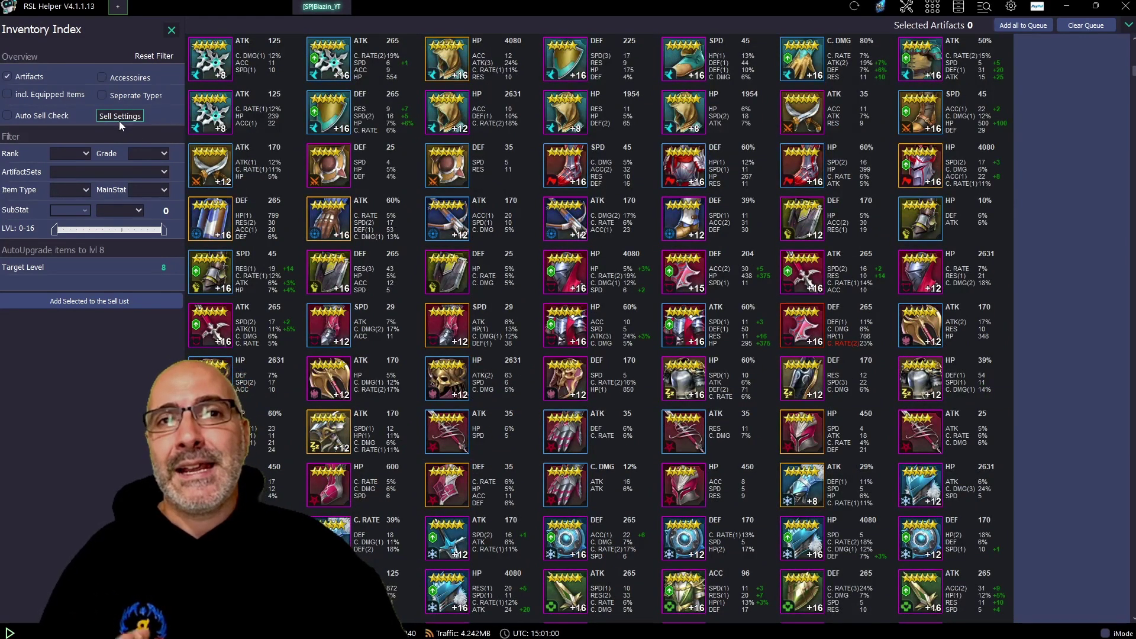
Step: Review the auto-sell rules and the file picker for loading a sell setup, then close both without loading anything
{"action": "left_click", "coordinate": [122, 116]}
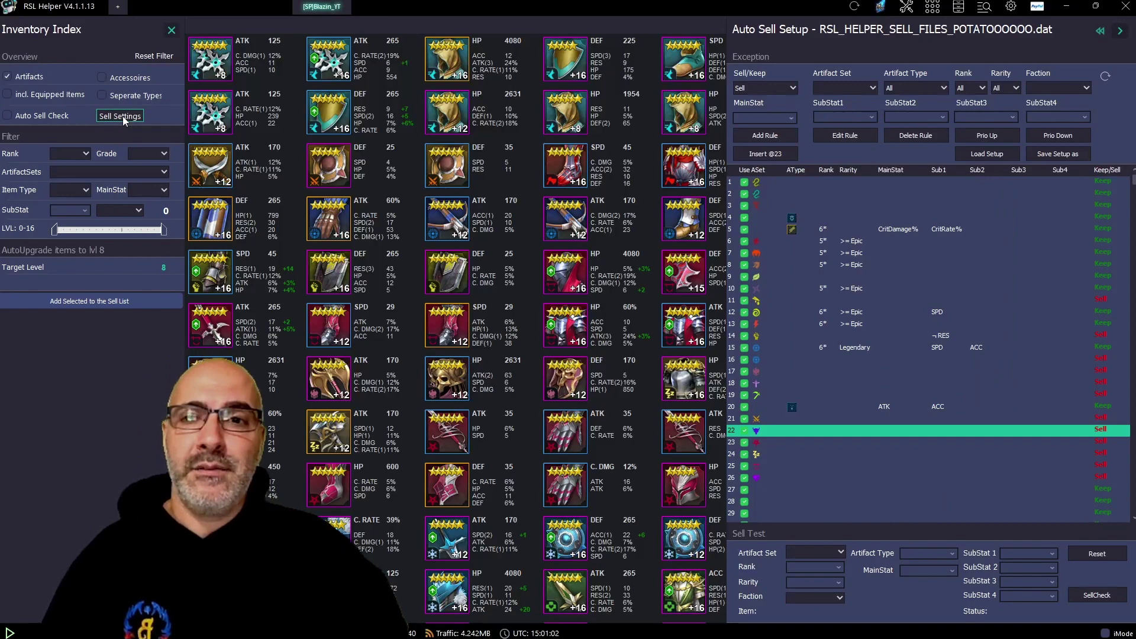
{"action": "left_click", "coordinate": [998, 155]}
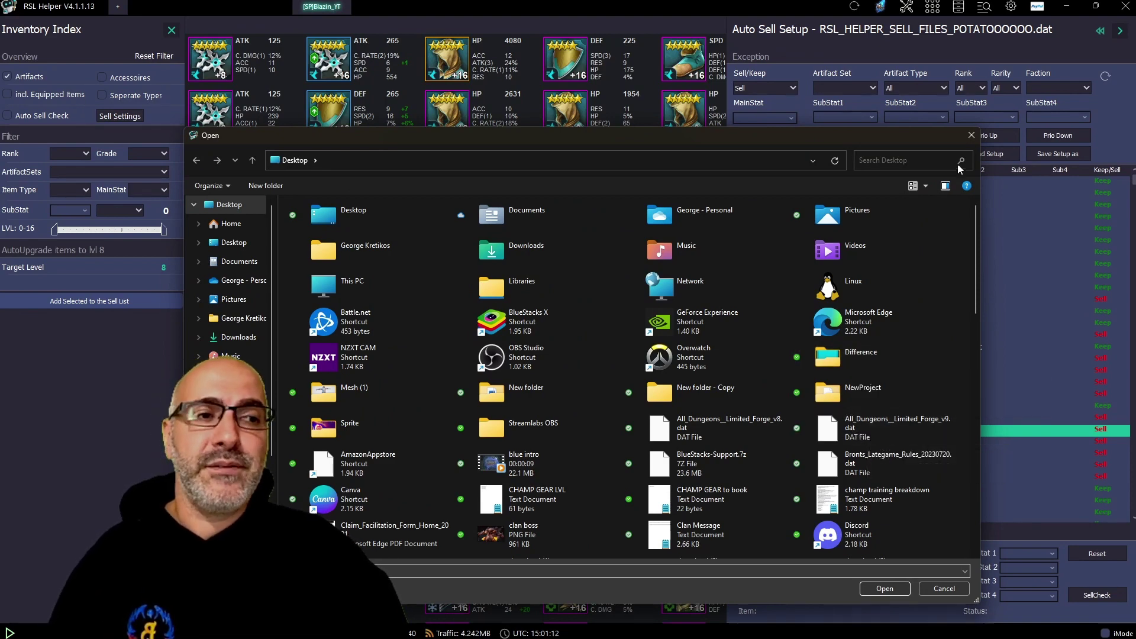
{"action": "left_click", "coordinate": [970, 141]}
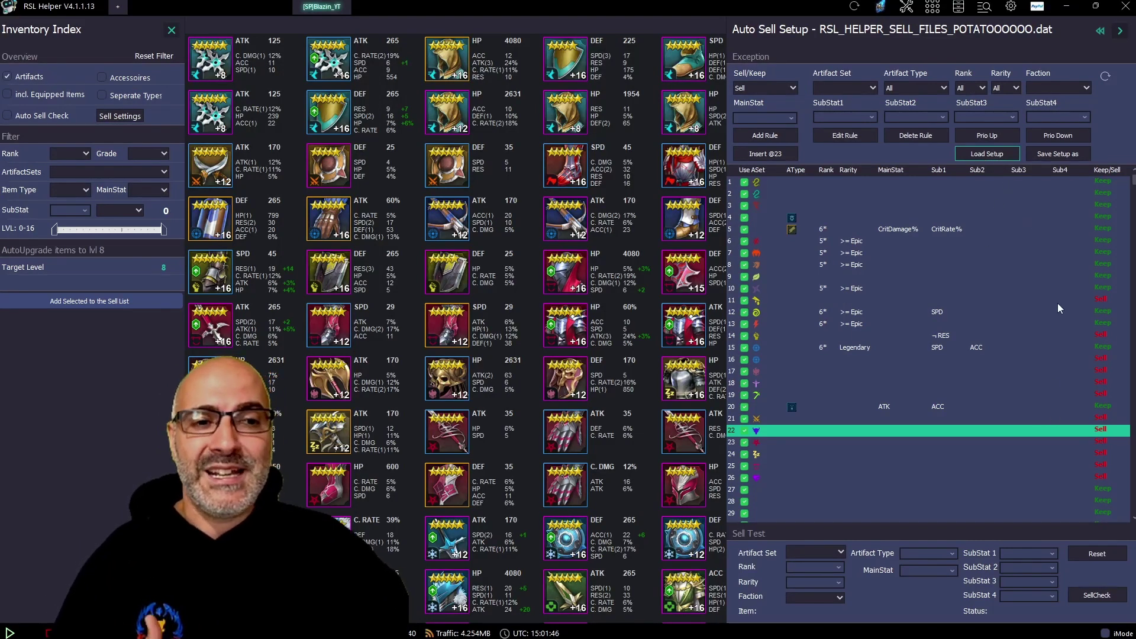
{"action": "left_click", "coordinate": [1120, 31]}
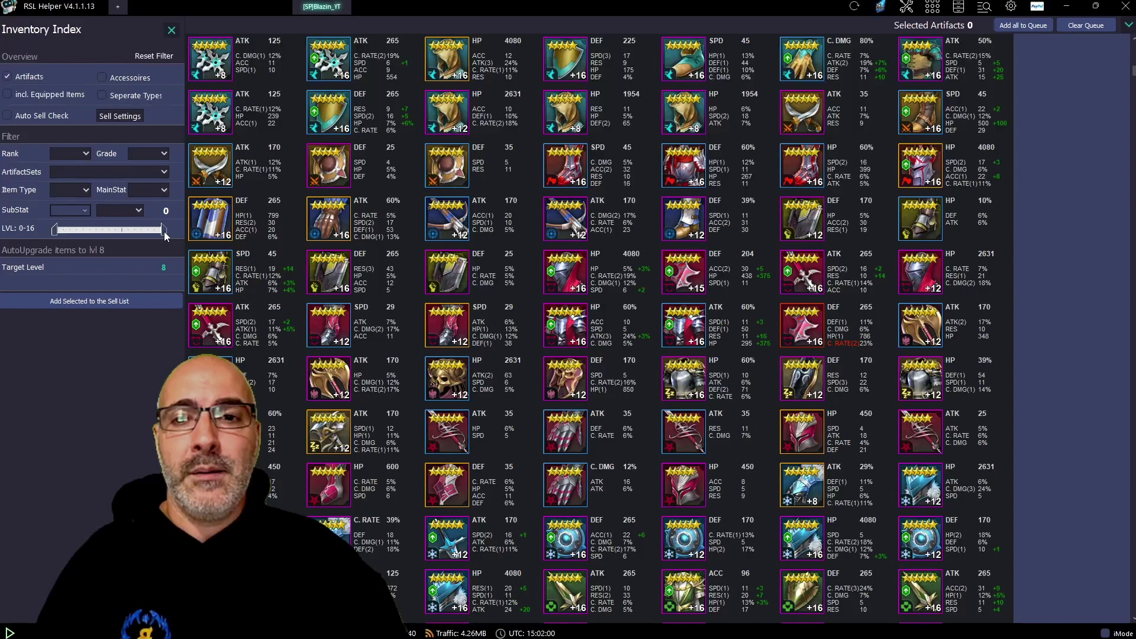
Step: Limit the artifact filter to levels 0-7 and enable Auto Sell Check, with the item counts per rank expanded
{"action": "left_click_drag", "start_coordinate": [162, 230], "coordinate": [98, 236]}
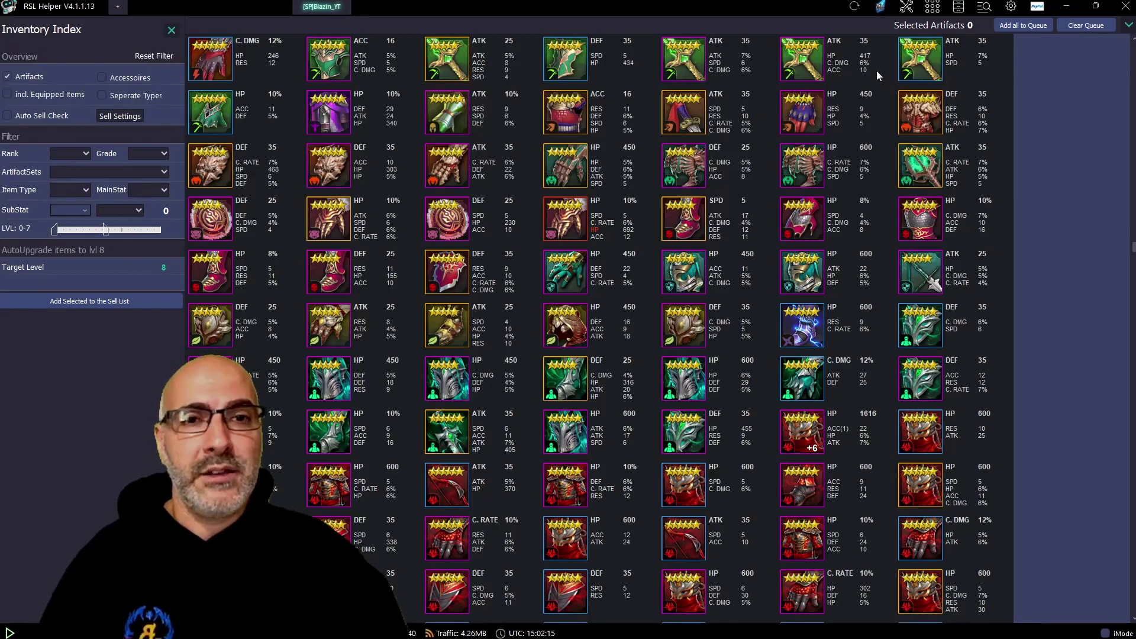
{"action": "left_click", "coordinate": [1128, 25]}
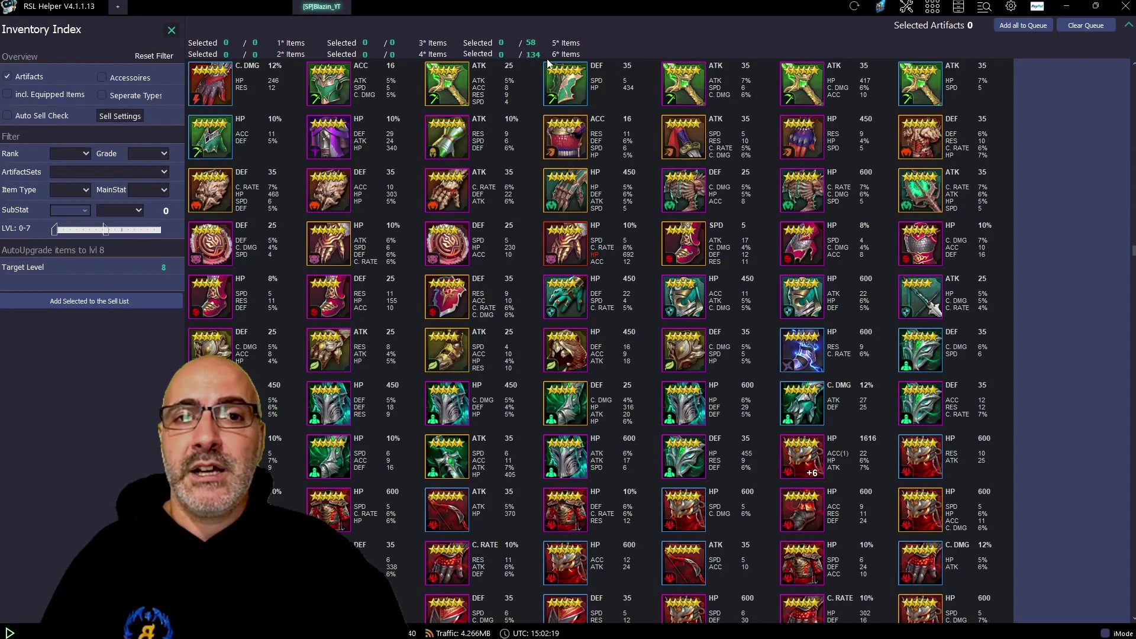
{"action": "left_click", "coordinate": [51, 116]}
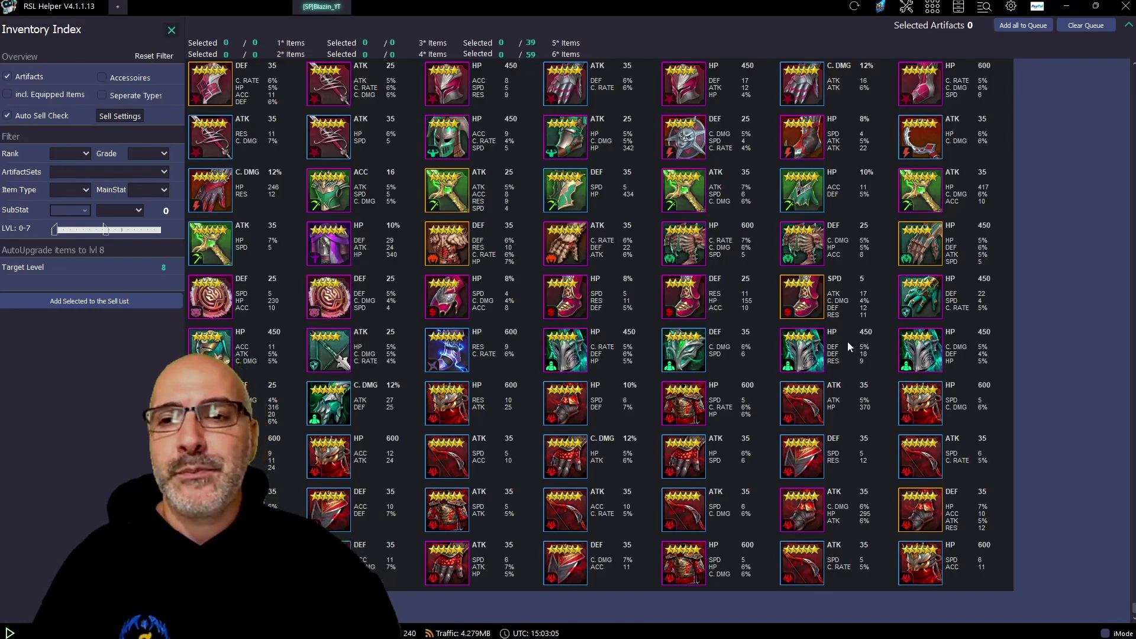
Step: Filter the auto-sell artifacts to rank 5* and grade Rare
{"action": "left_click", "coordinate": [90, 155]}
{"action": "left_click", "coordinate": [66, 241]}
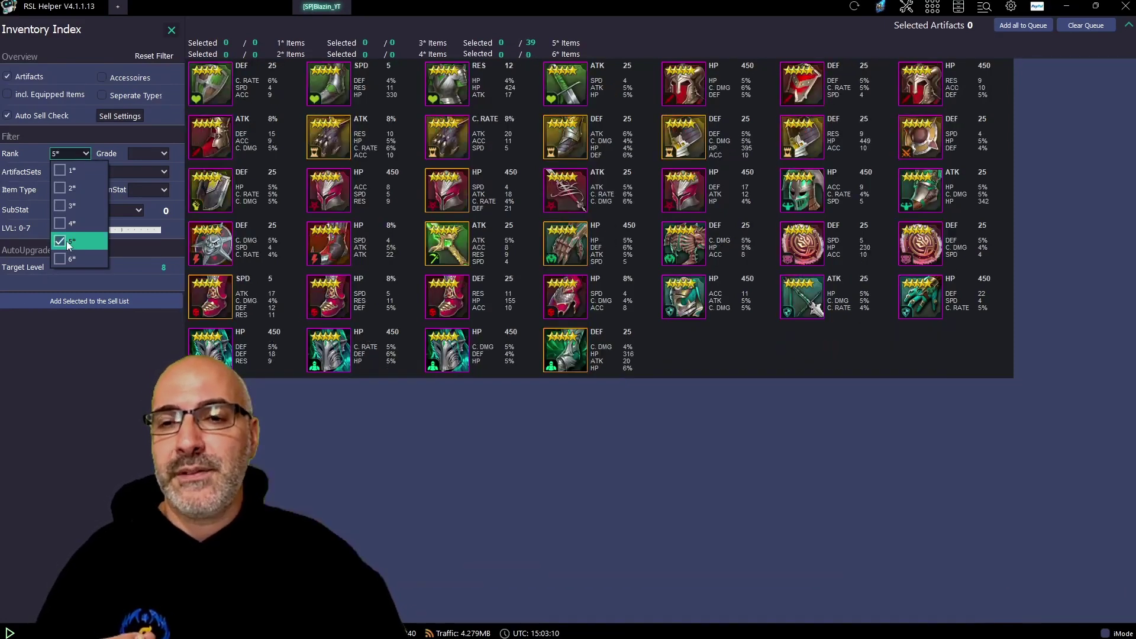
{"action": "left_click", "coordinate": [154, 153]}
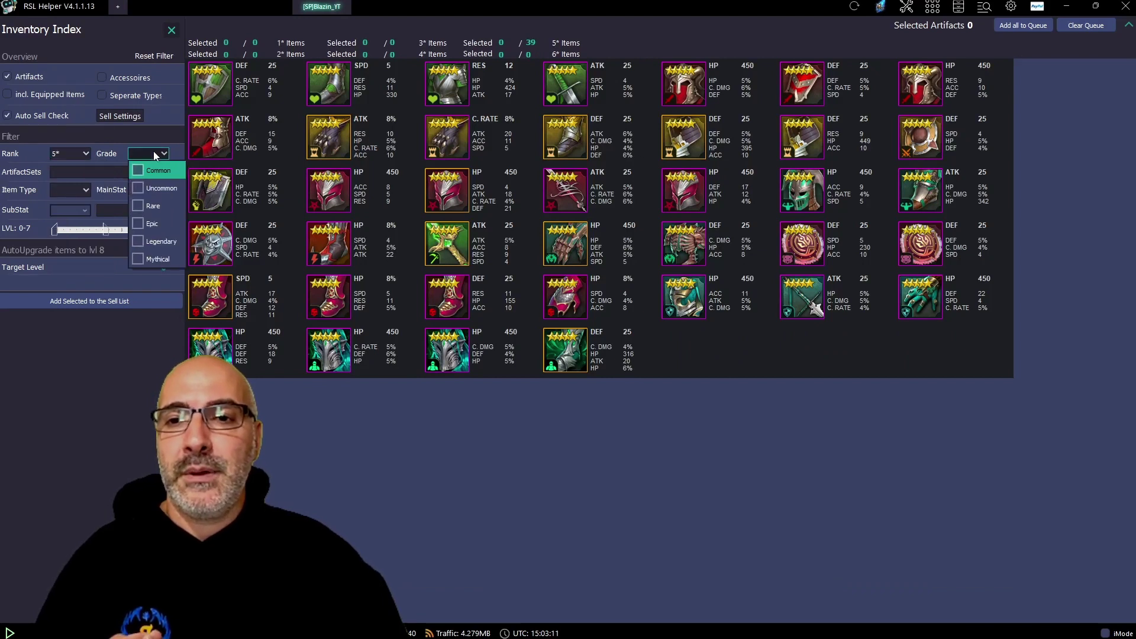
{"action": "left_click", "coordinate": [152, 212]}
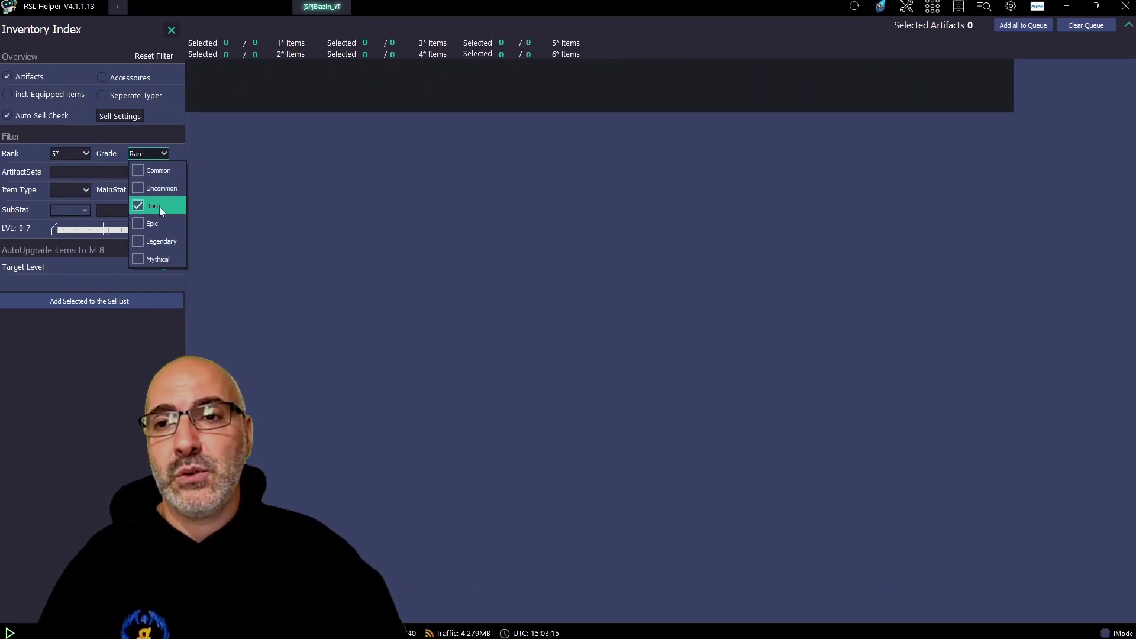
Step: Turn off Auto Sell Check and change the grade filter from Rare to Epic
{"action": "left_click", "coordinate": [48, 115]}
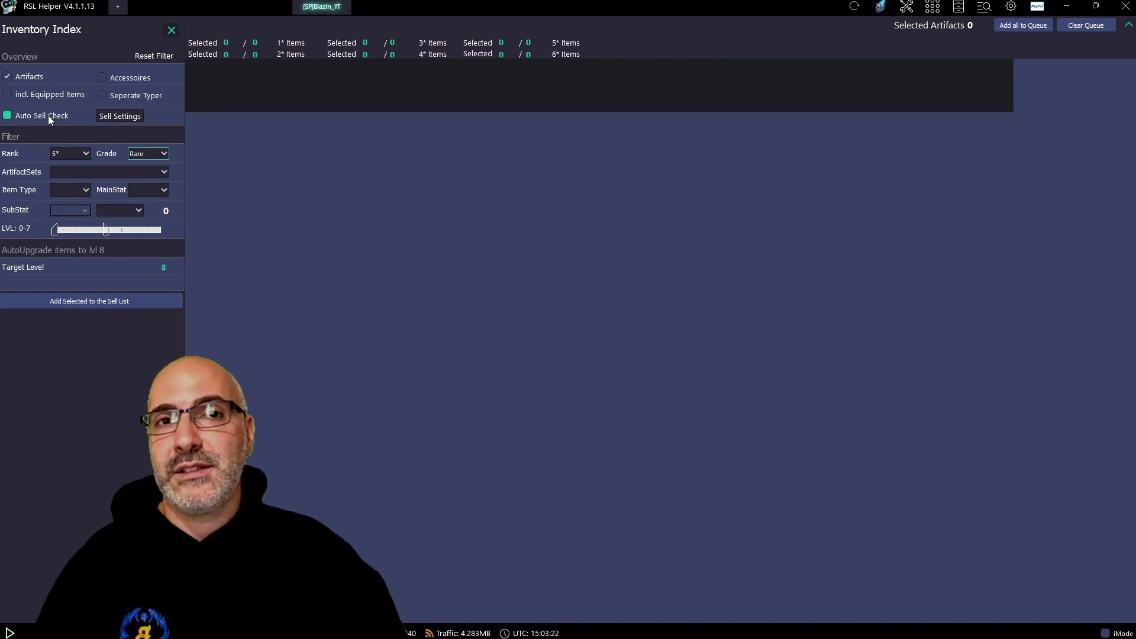
{"action": "left_click", "coordinate": [135, 155]}
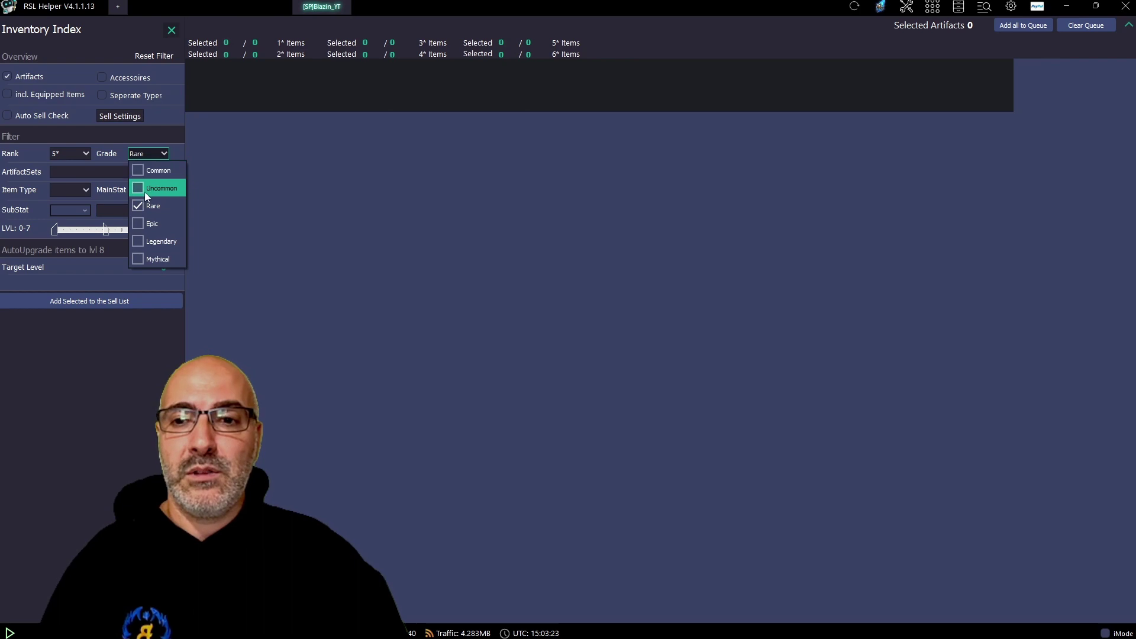
{"action": "left_click", "coordinate": [151, 222]}
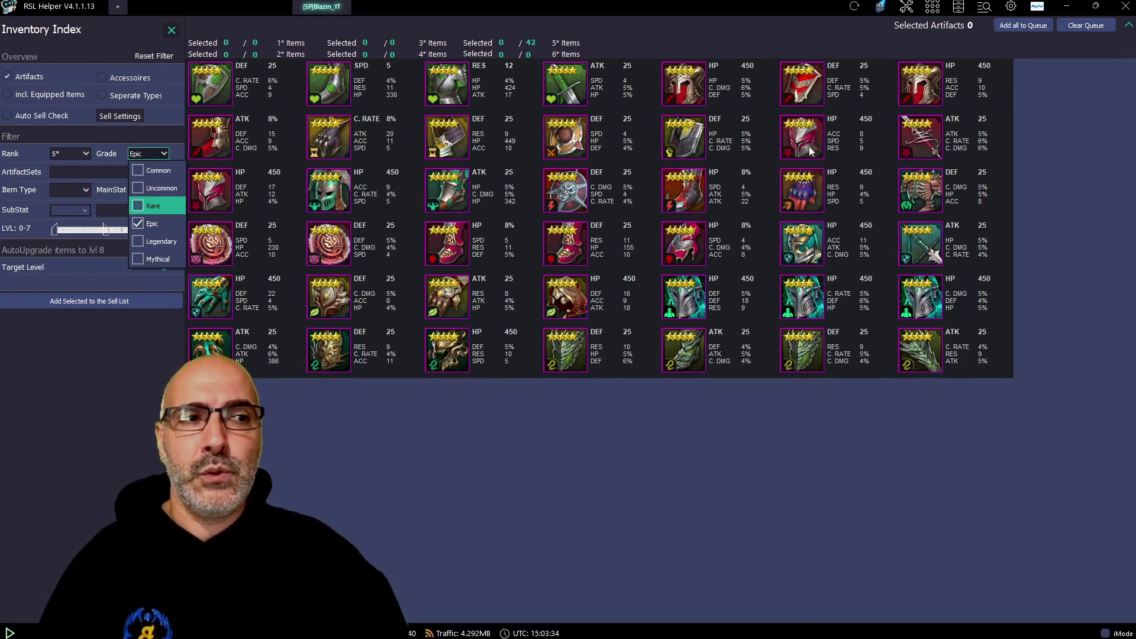
Step: Compare the 5* Epic list with and without Auto Sell Check, leaving the check enabled
{"action": "left_click", "coordinate": [48, 117]}
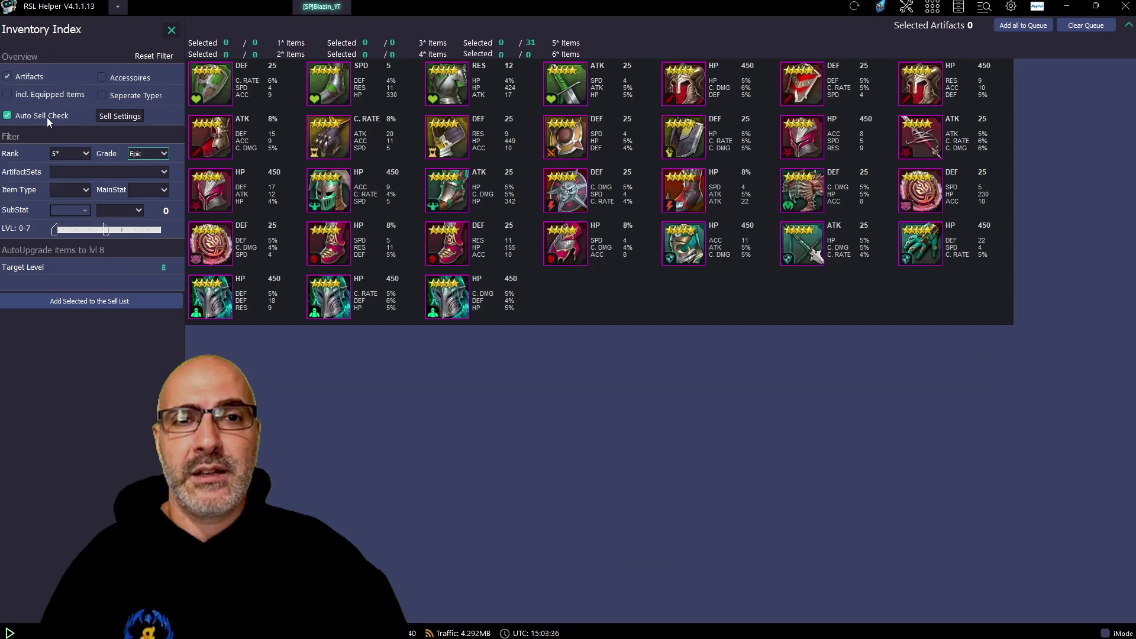
{"action": "left_click", "coordinate": [48, 115]}
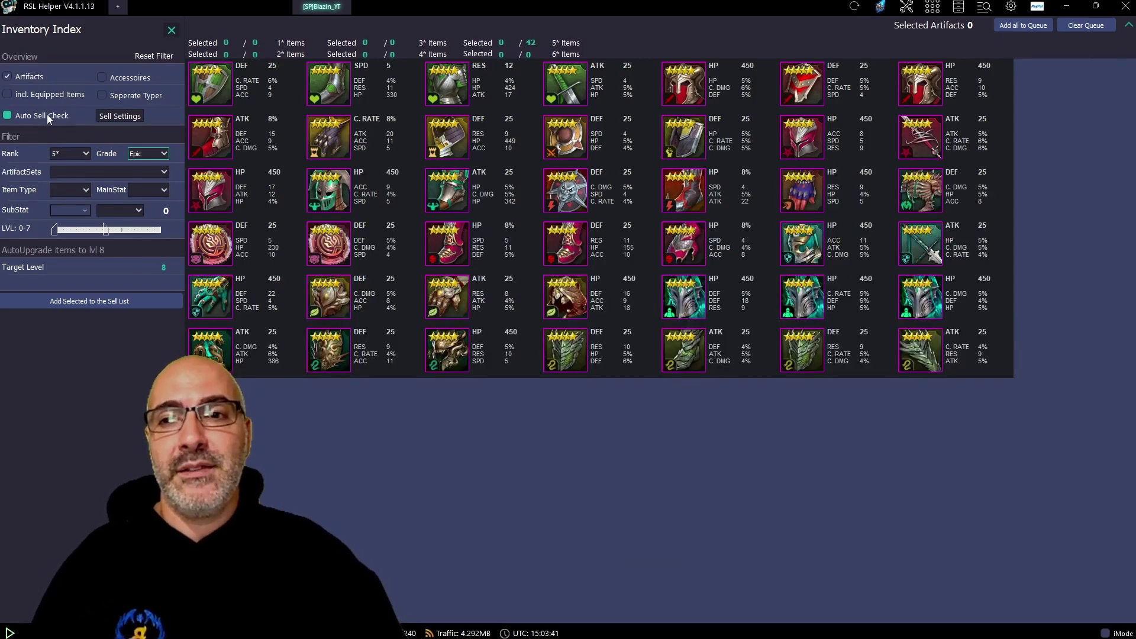
{"action": "left_click", "coordinate": [47, 115]}
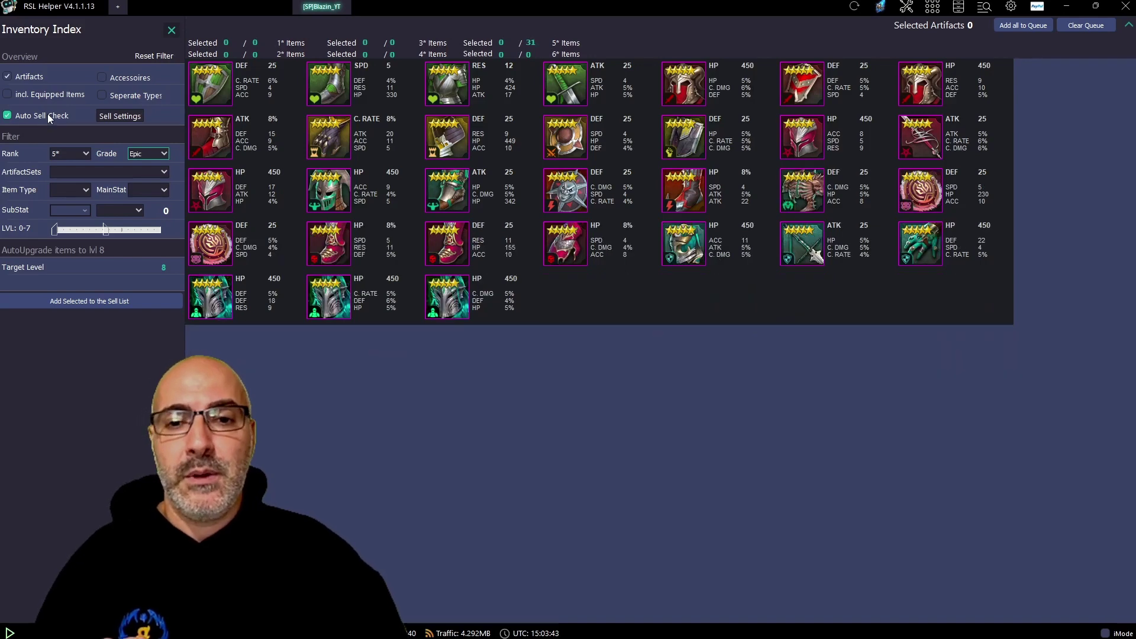
Step: Restore the window to its smaller size and add all the filtered artifacts to the queue
{"action": "left_click", "coordinate": [1095, 6]}
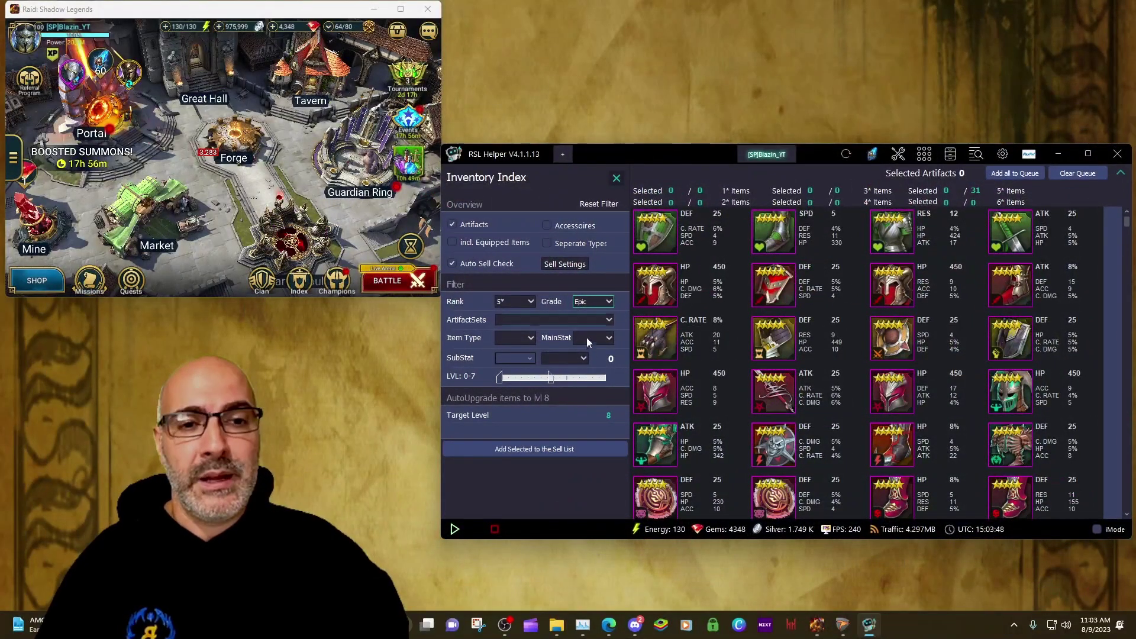
{"action": "left_click", "coordinate": [1010, 173]}
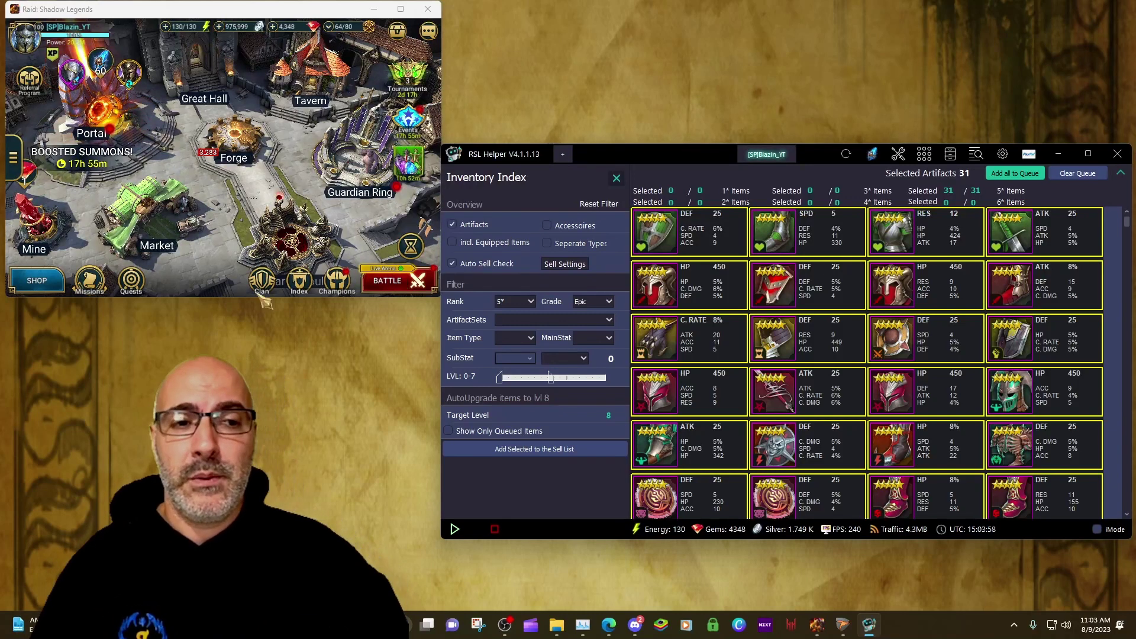
Step: Switch to Raid: Shadow Legends and open the champion's artifact storage in sell mode
{"action": "left_click", "coordinate": [352, 288]}
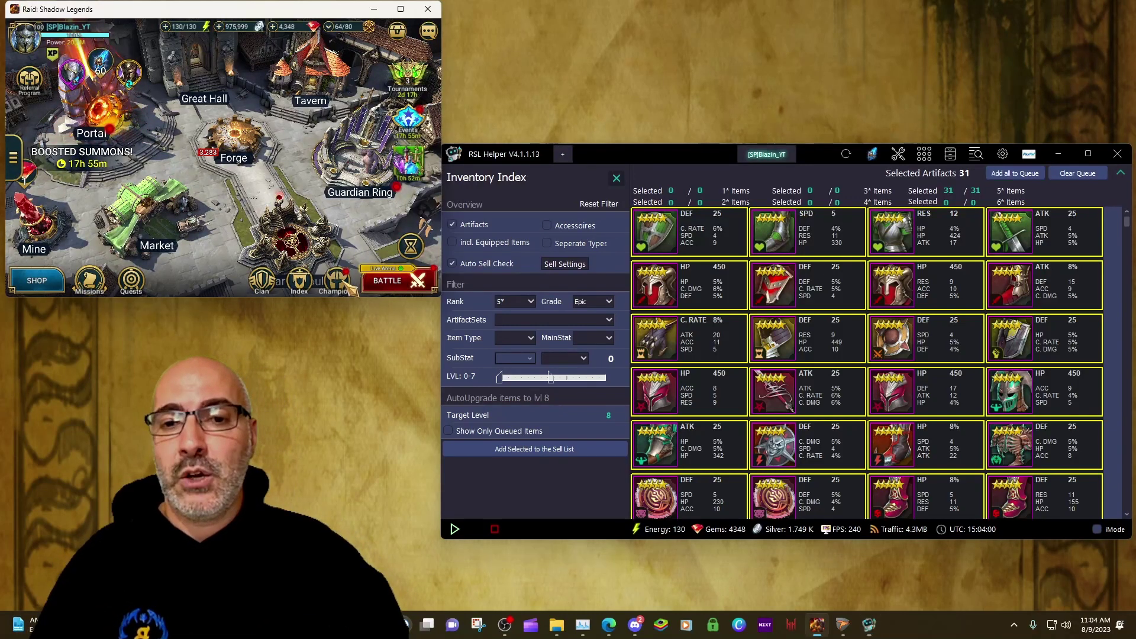
{"action": "left_click", "coordinate": [358, 124]}
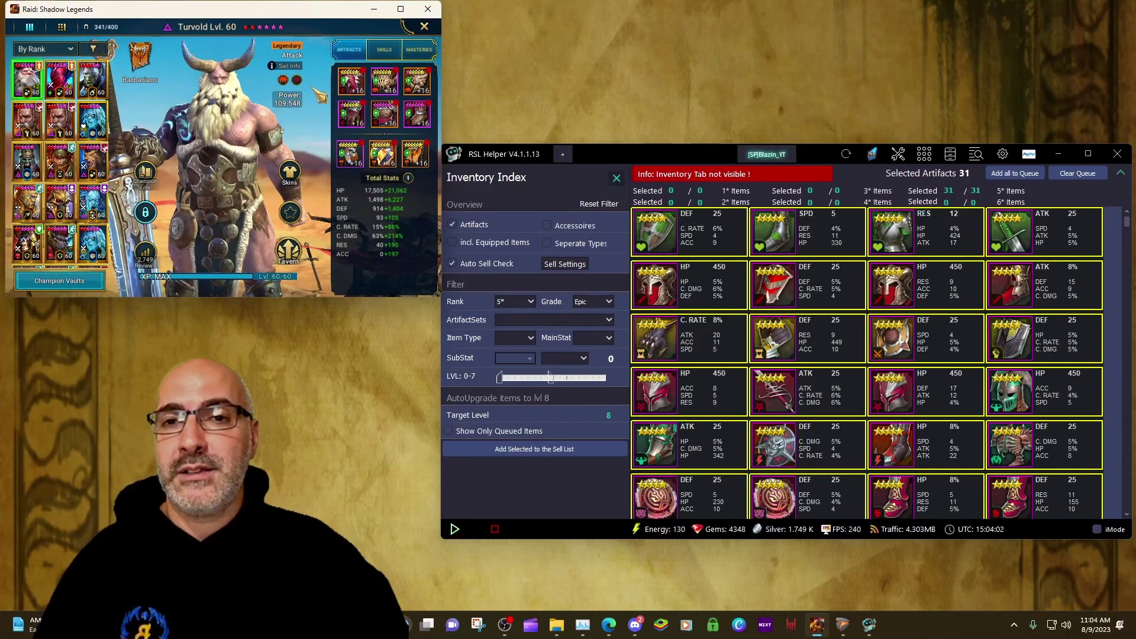
{"action": "left_click", "coordinate": [304, 53]}
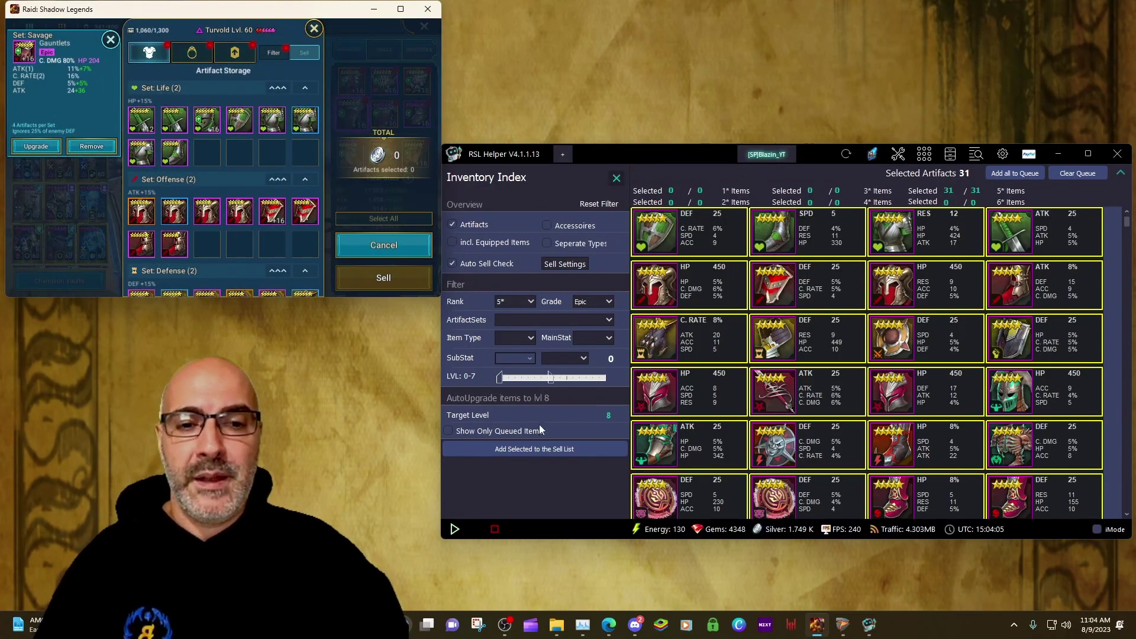
Step: Transfer the queued artifacts from RSL Helper to the game's sell list and sell them
{"action": "left_click", "coordinate": [519, 452]}
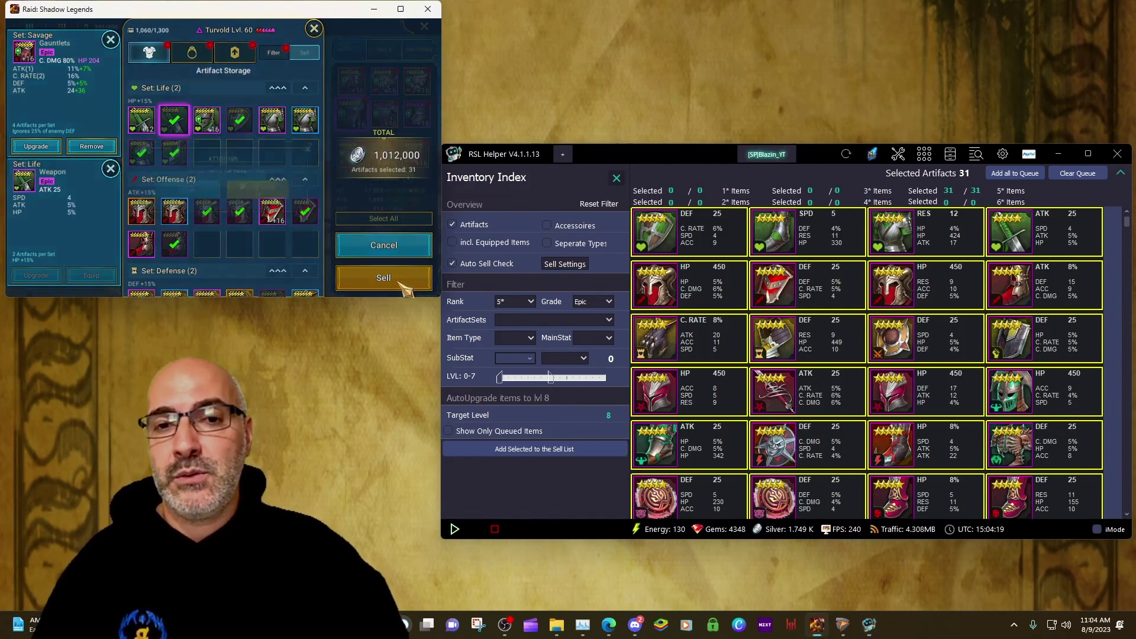
{"action": "left_click", "coordinate": [405, 285]}
{"action": "left_click", "coordinate": [291, 178]}
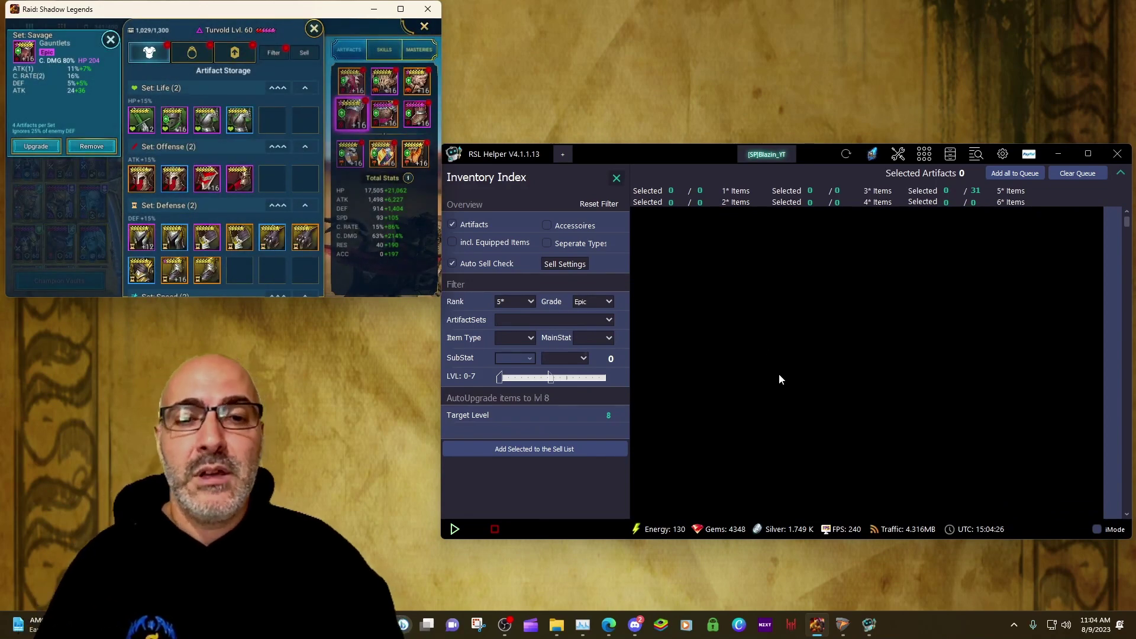
Step: Turn off Auto Sell Check, re-enter the game's sell mode, and pick the first artifact in each of the first two rows for sale
{"action": "left_click", "coordinate": [473, 262]}
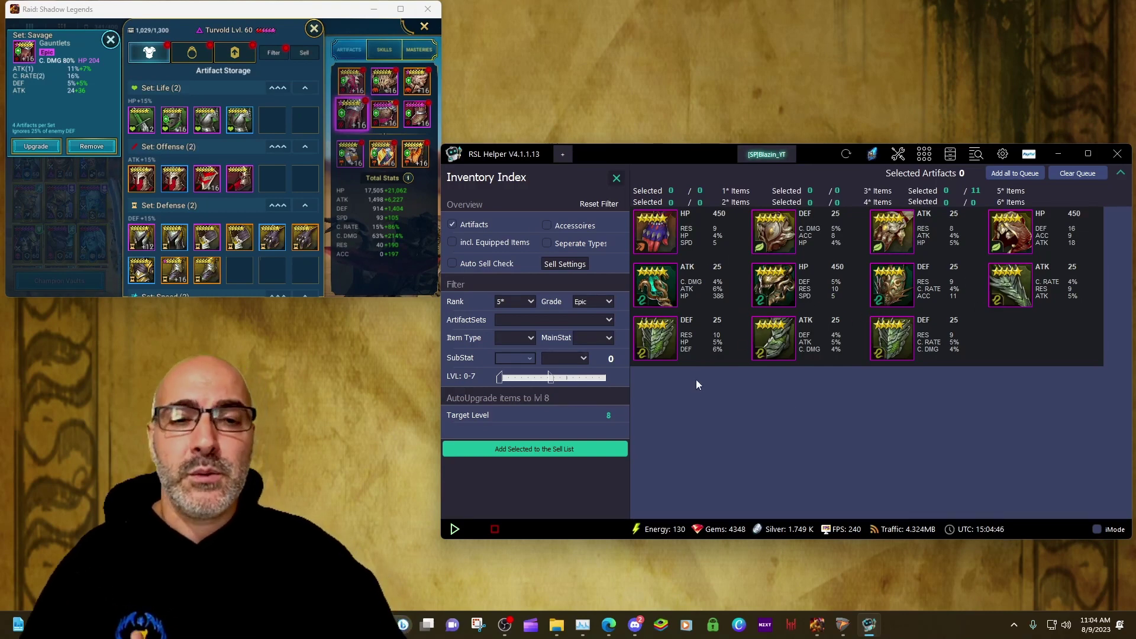
{"action": "left_click", "coordinate": [307, 52]}
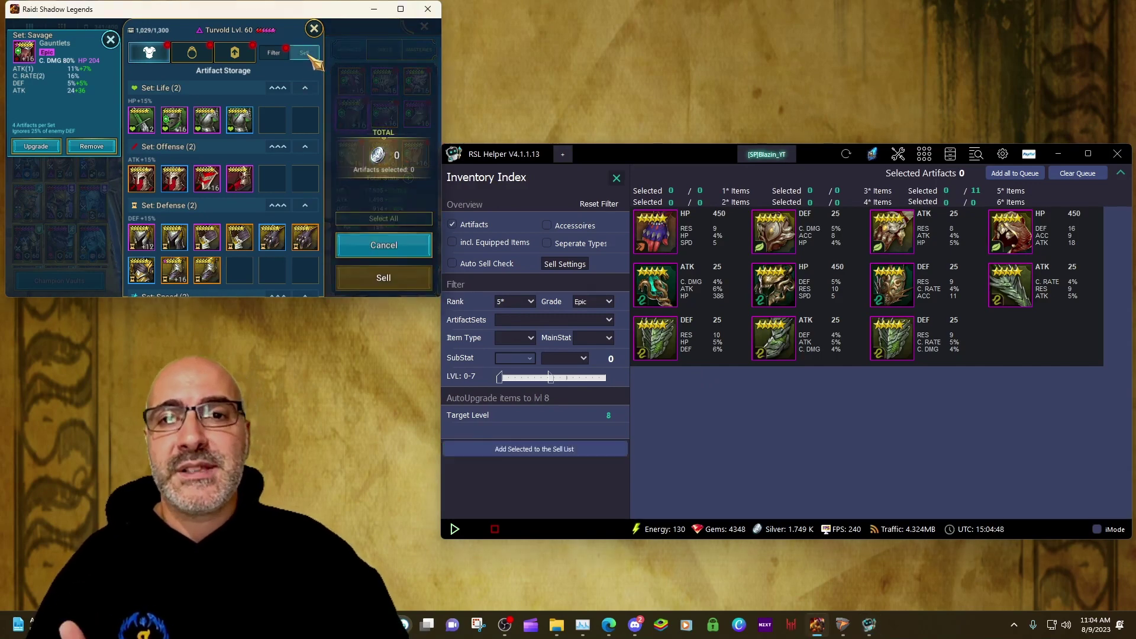
{"action": "left_click", "coordinate": [665, 241]}
{"action": "left_click", "coordinate": [672, 299]}
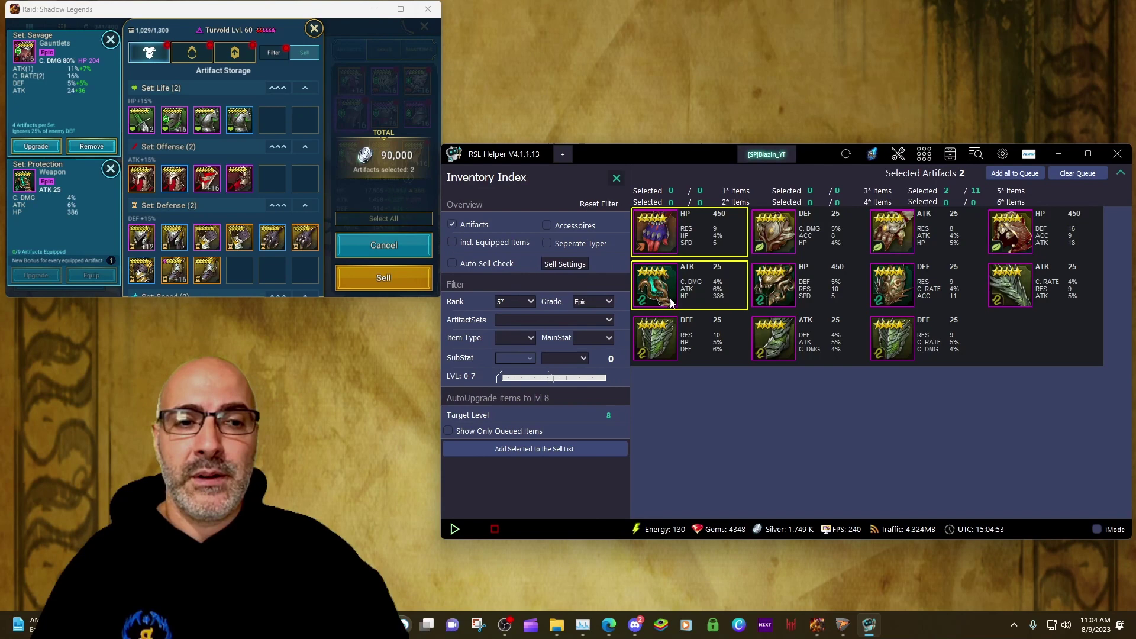
Step: Select all remaining filtered artifacts except the first in the third row, and sell the ten selected artifacts in the game
{"action": "left_click", "coordinate": [762, 336]}
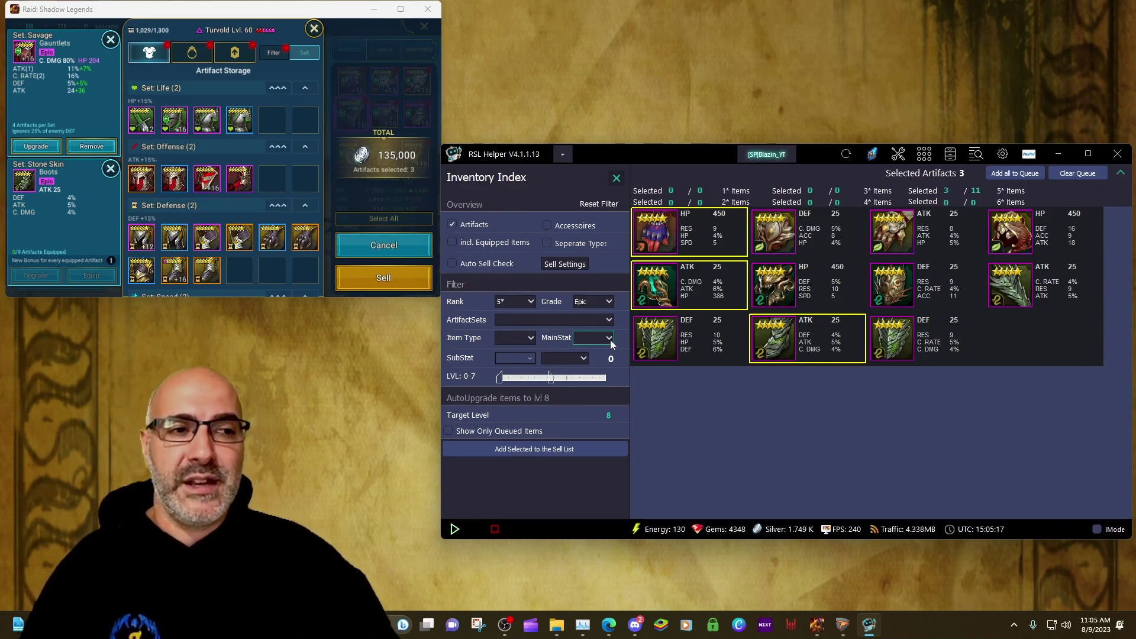
{"action": "left_click", "coordinate": [787, 284]}
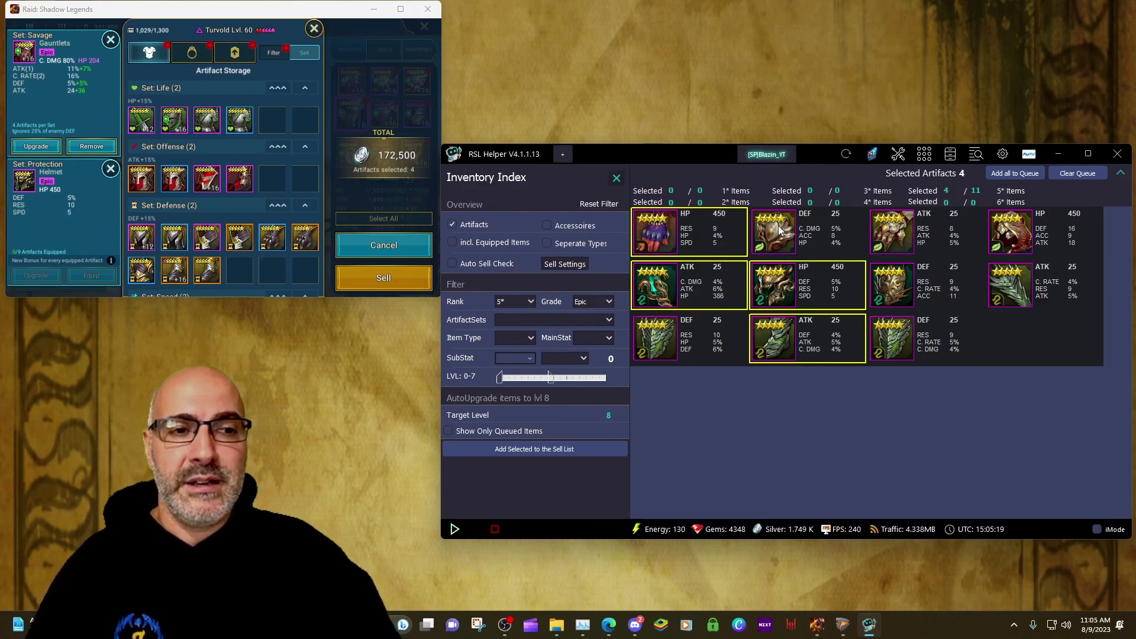
{"action": "left_click", "coordinate": [779, 230]}
{"action": "left_click", "coordinate": [896, 244]}
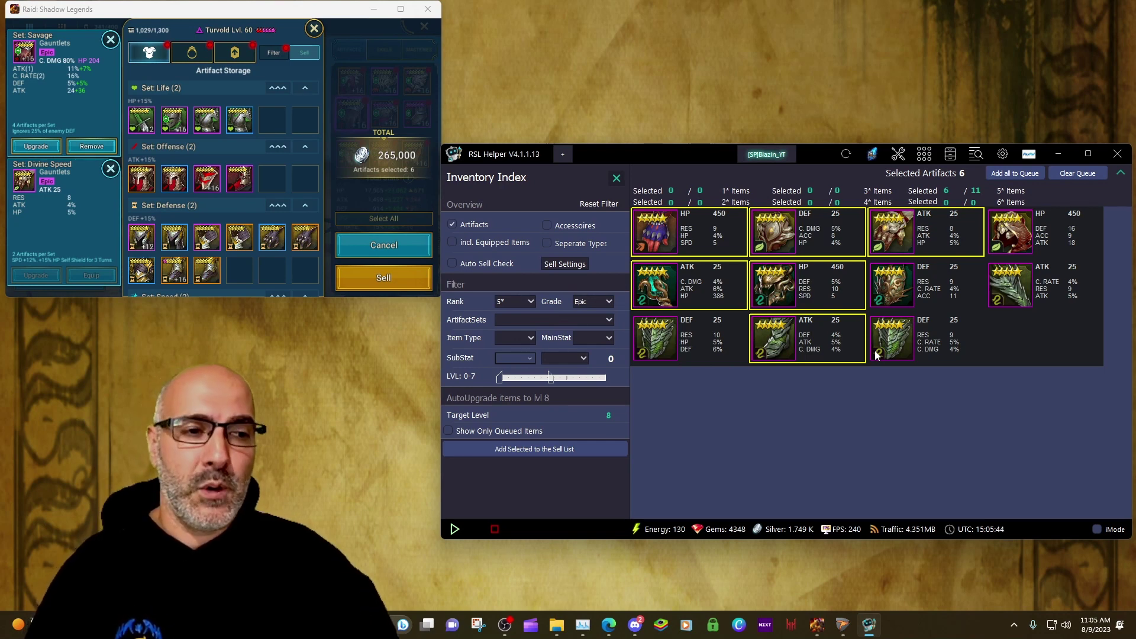
{"action": "left_click", "coordinate": [902, 334]}
{"action": "left_click", "coordinate": [913, 301]}
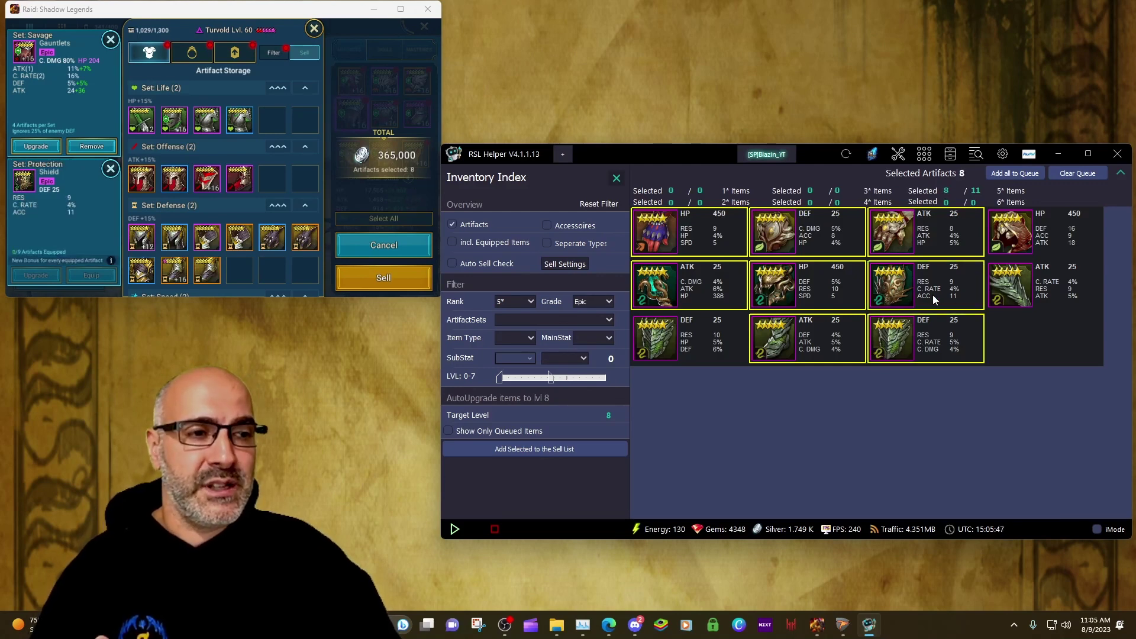
{"action": "left_click", "coordinate": [1008, 302]}
{"action": "left_click", "coordinate": [1015, 251]}
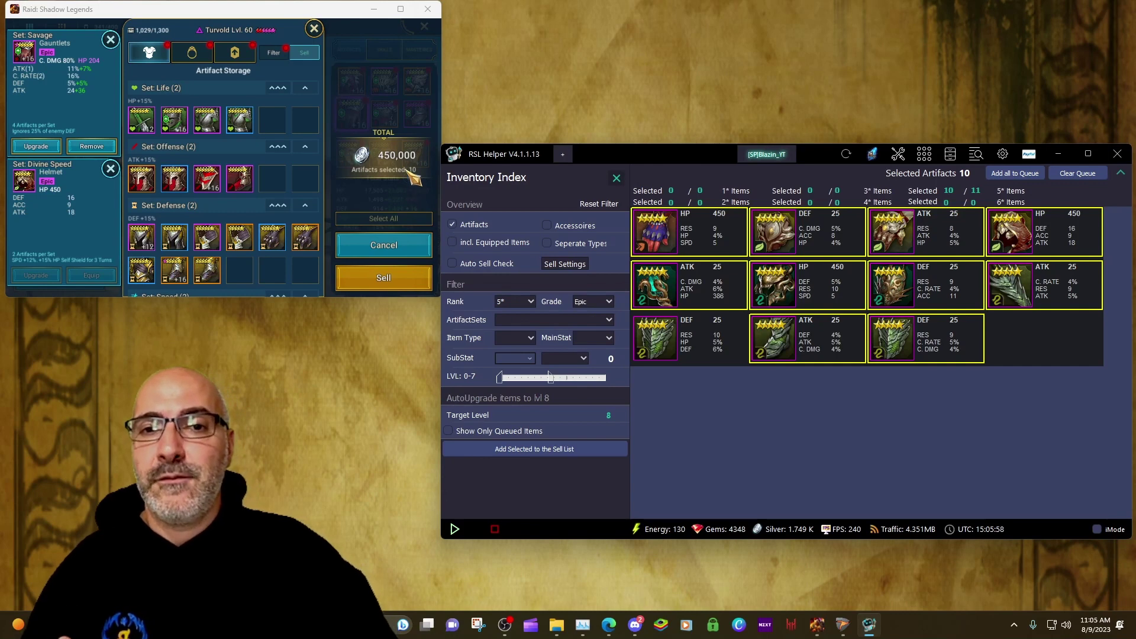
{"action": "left_click", "coordinate": [383, 288]}
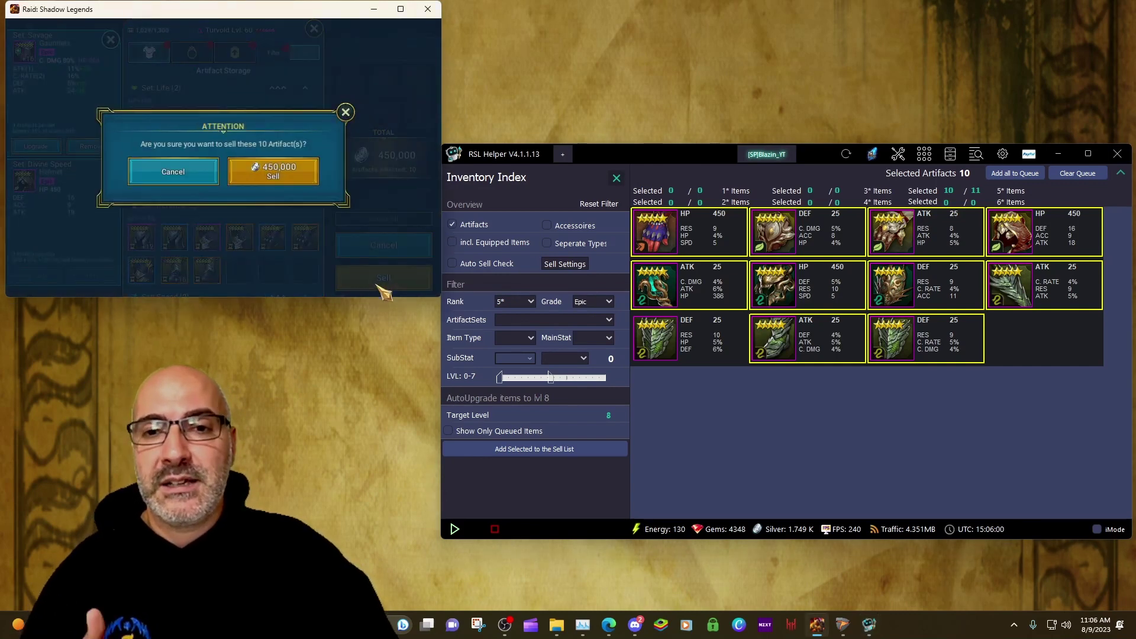
{"action": "left_click", "coordinate": [293, 181]}
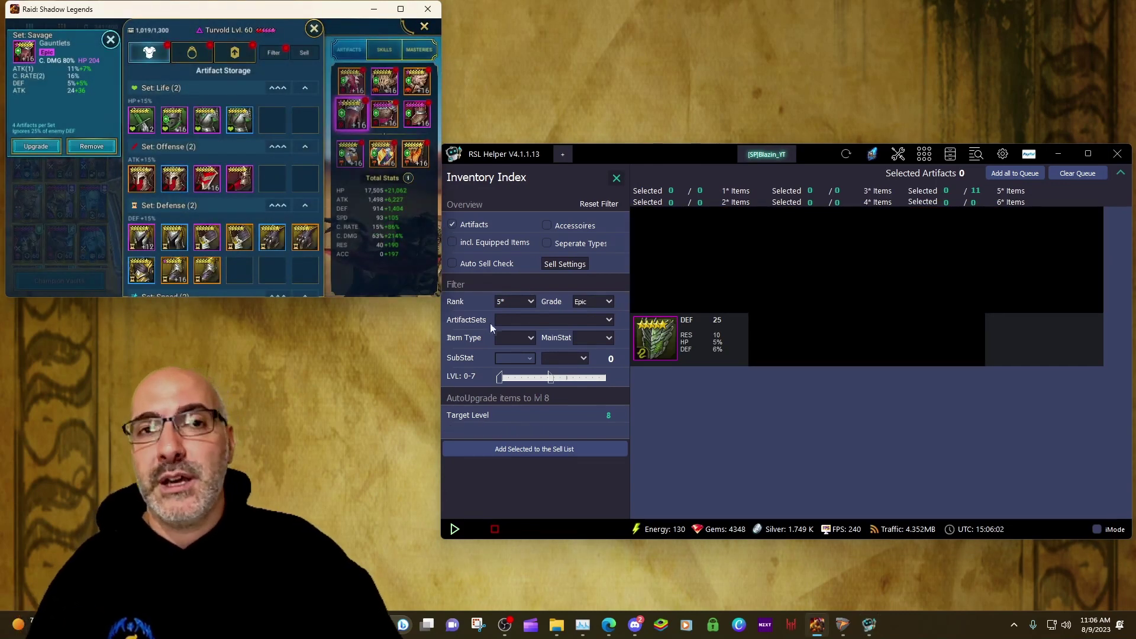
Step: Widen the level filter to 0-16 and try filtering the artifacts by the Defense, Offense and Speed sets, clearing each choice again
{"action": "left_click_drag", "start_coordinate": [551, 377], "coordinate": [628, 380]}
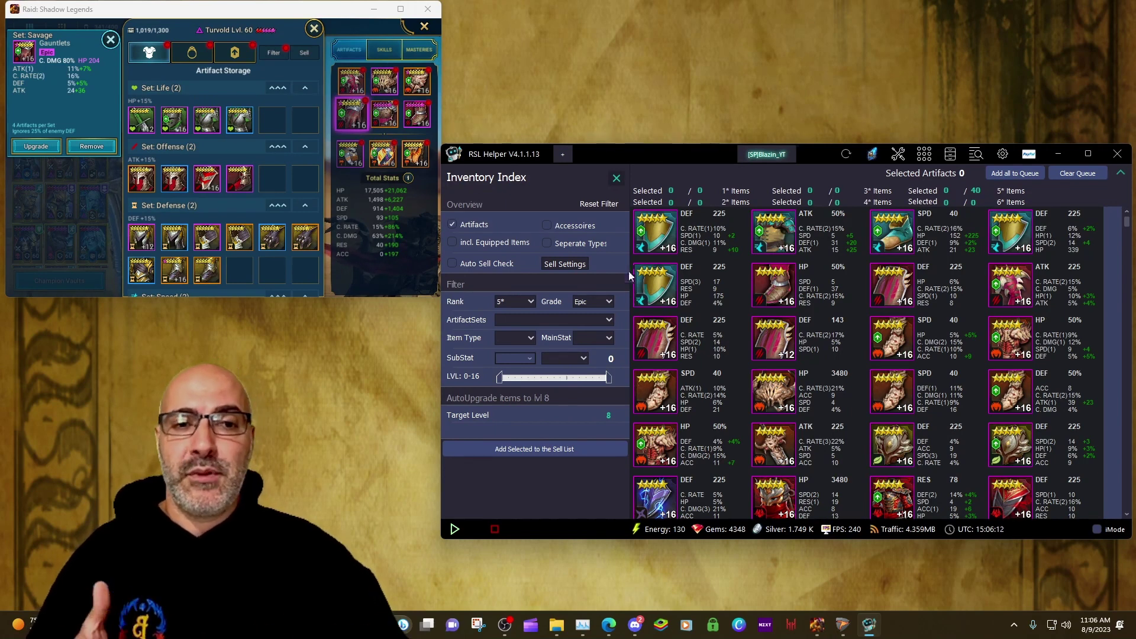
{"action": "left_click", "coordinate": [544, 321]}
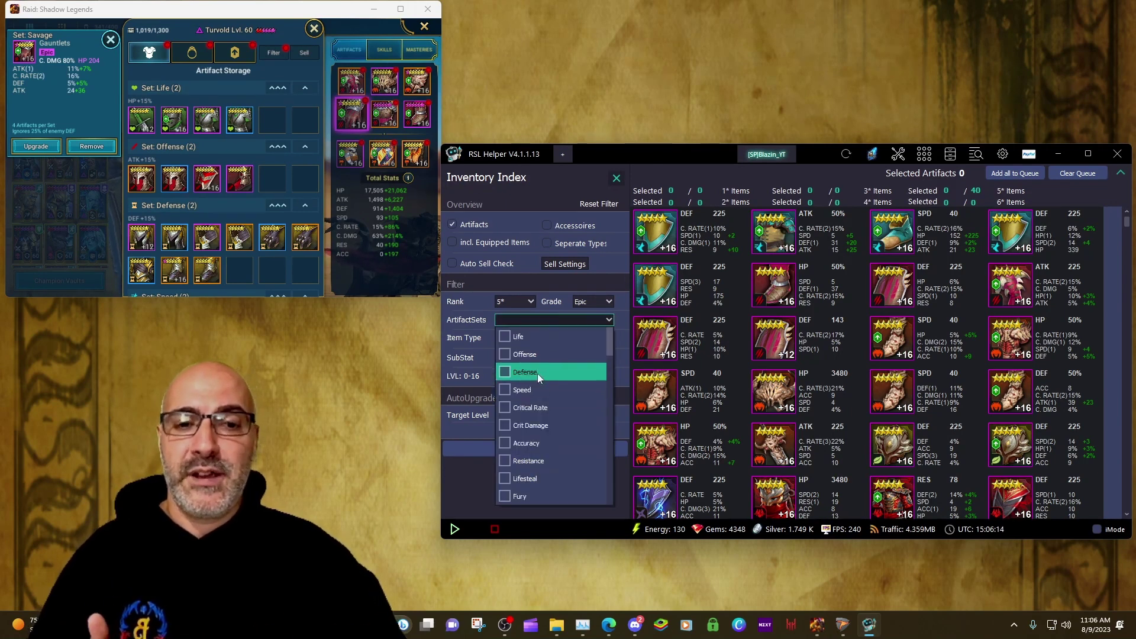
{"action": "left_click", "coordinate": [538, 372]}
{"action": "left_click", "coordinate": [534, 353]}
{"action": "left_click", "coordinate": [521, 372]}
{"action": "left_click", "coordinate": [529, 359]}
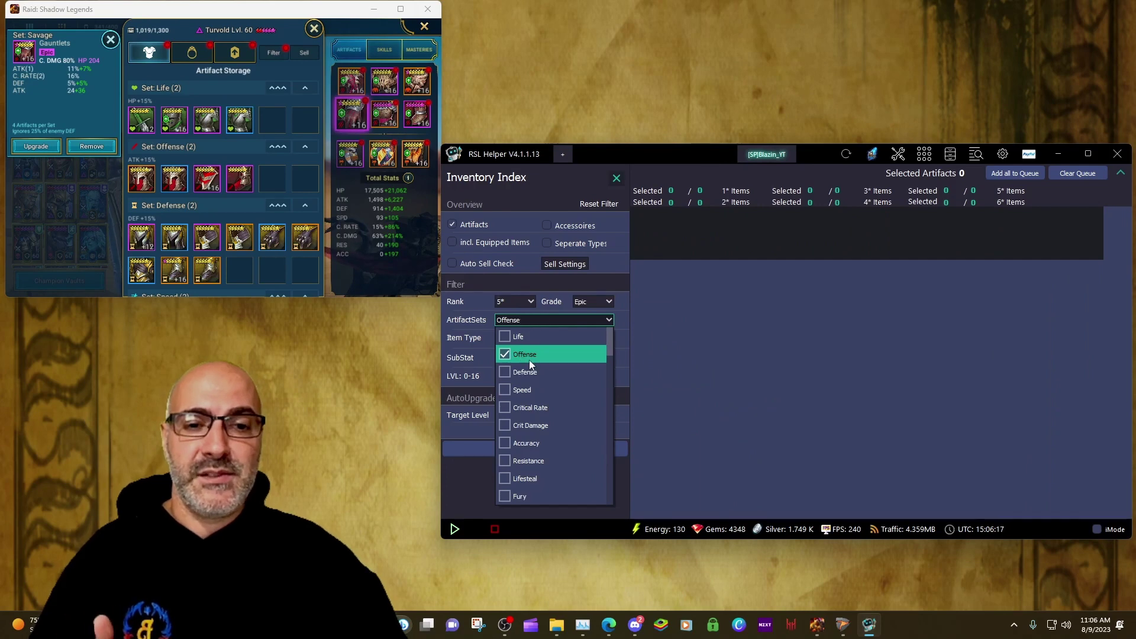
{"action": "left_click", "coordinate": [523, 393]}
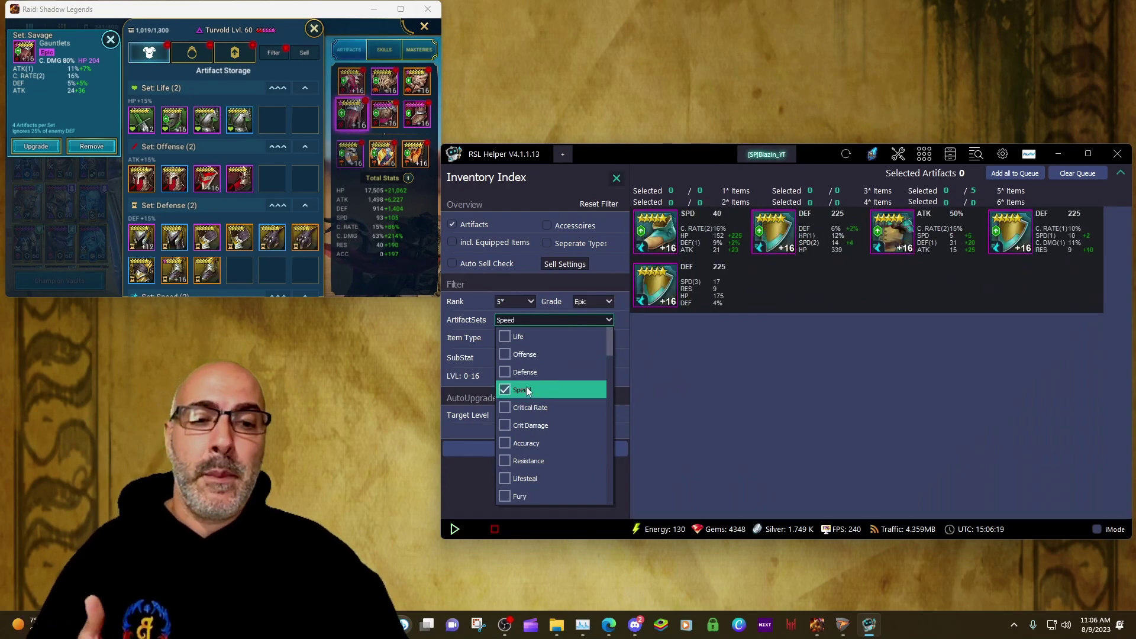
{"action": "left_click", "coordinate": [527, 391]}
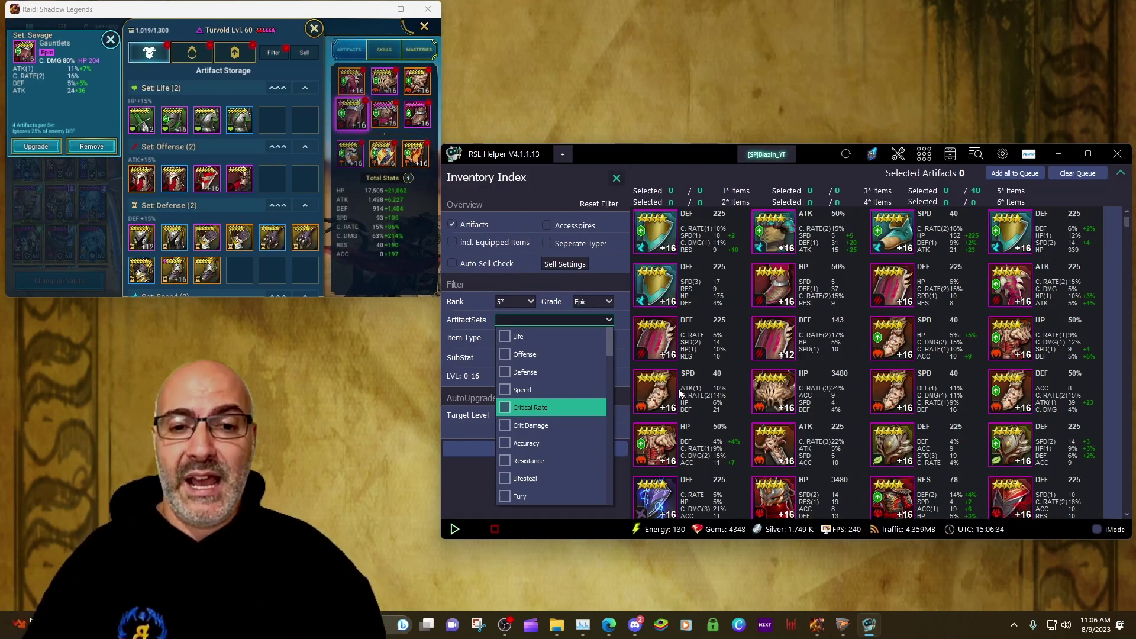
{"action": "left_click", "coordinate": [472, 500]}
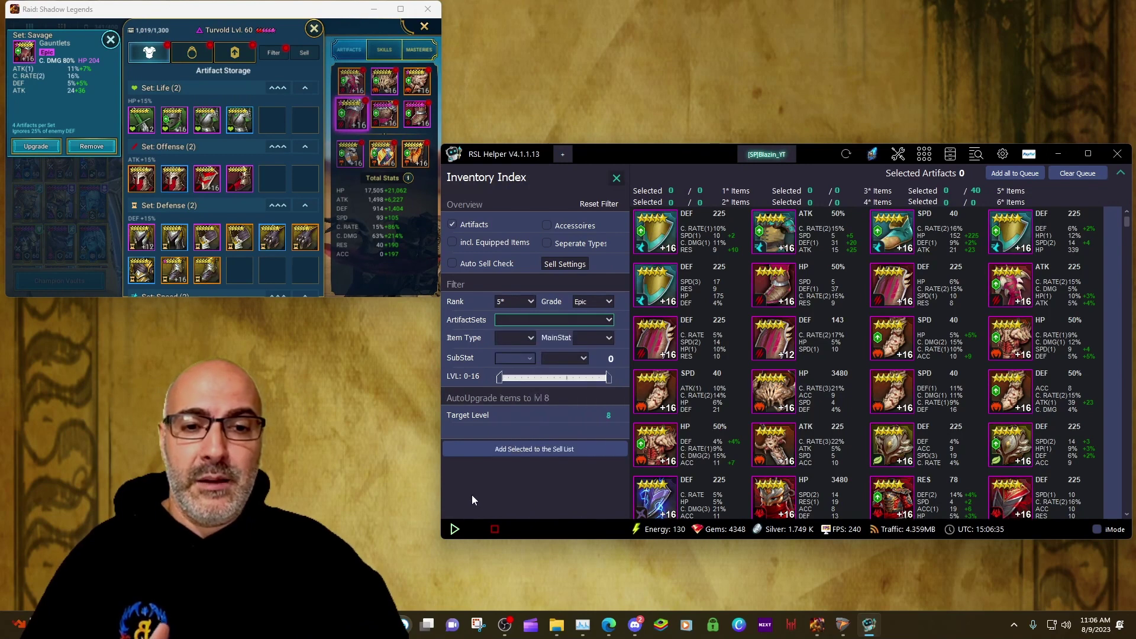
Step: View the available main stat and item type filter options without choosing any
{"action": "left_click", "coordinate": [583, 340]}
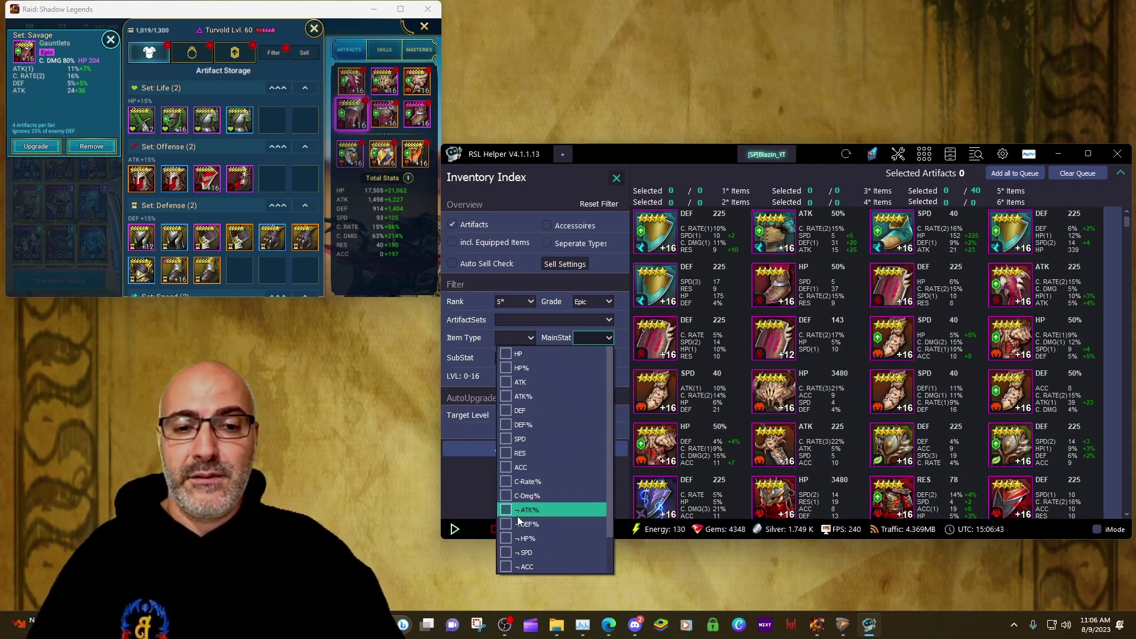
{"action": "left_click", "coordinate": [462, 500]}
{"action": "left_click", "coordinate": [527, 340]}
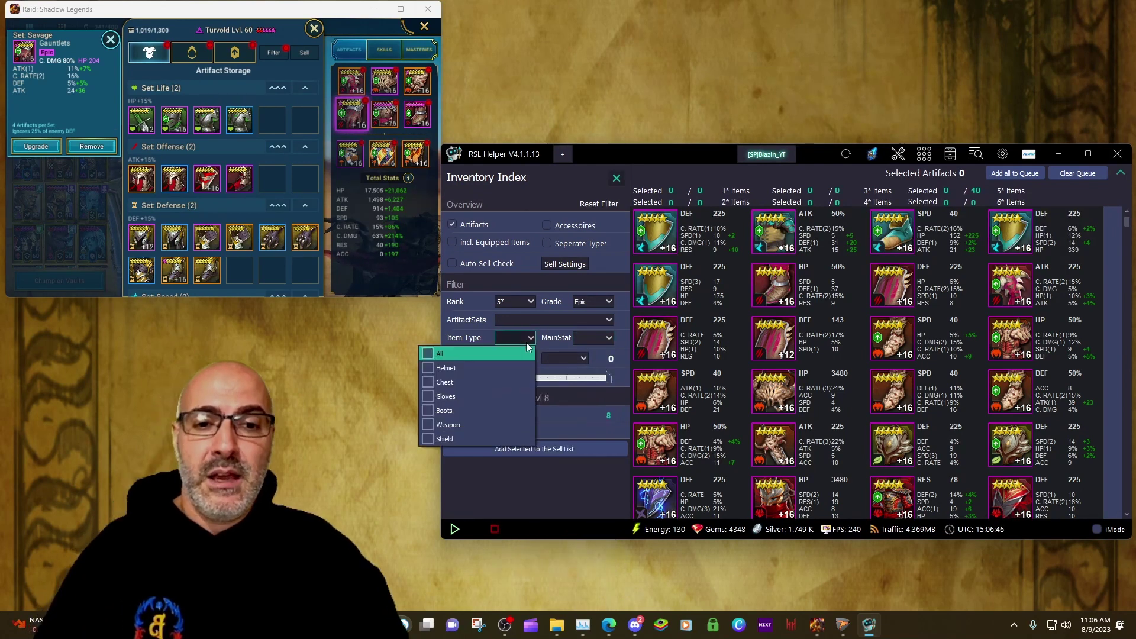
{"action": "left_click", "coordinate": [478, 502]}
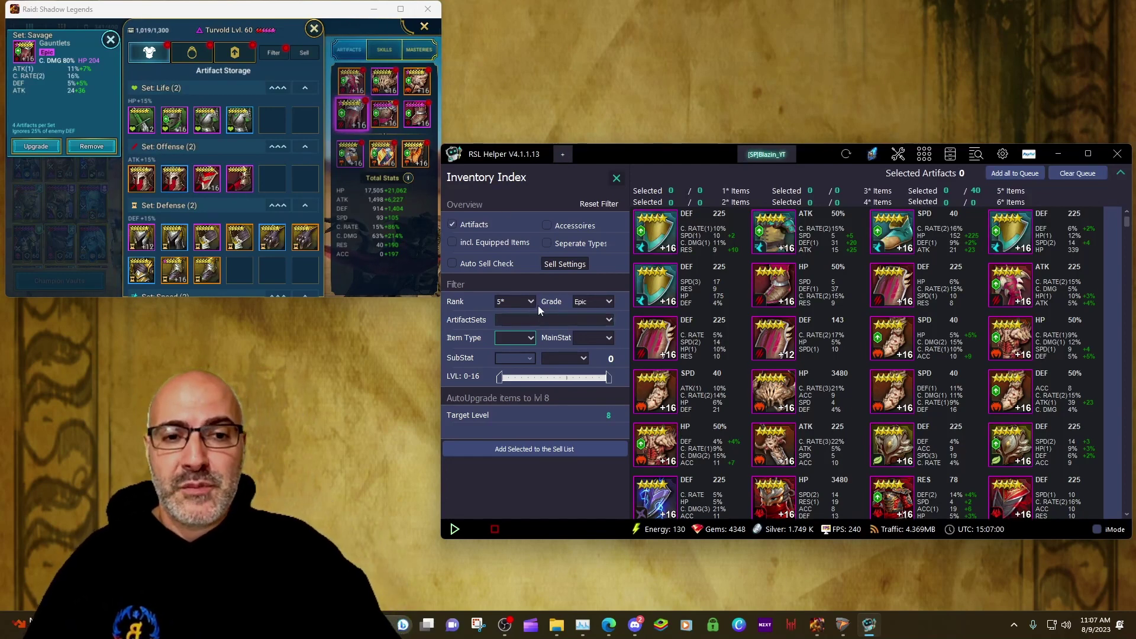
Step: Reset the artifact filters and select the third artifact in the third row of the full inventory
{"action": "left_click", "coordinate": [615, 206]}
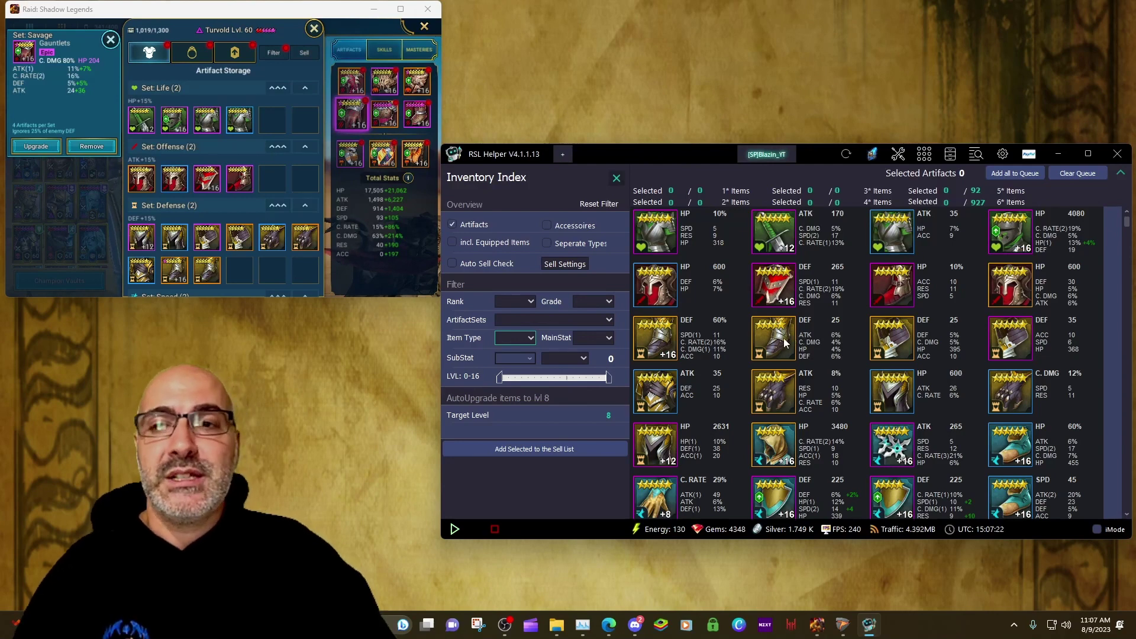
{"action": "left_click", "coordinate": [900, 353]}
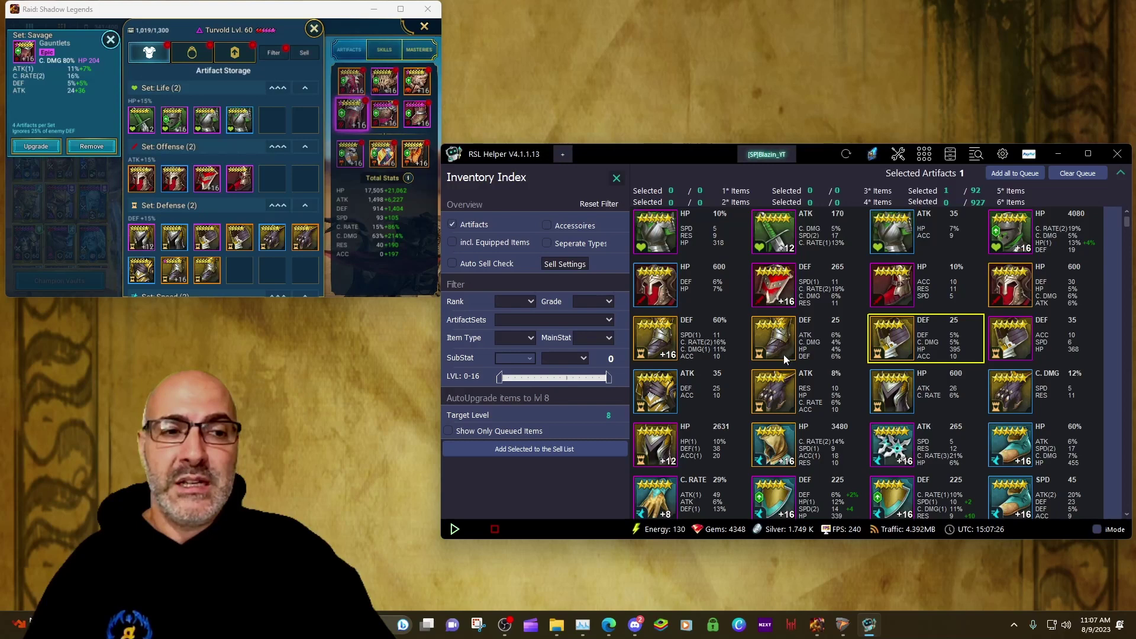